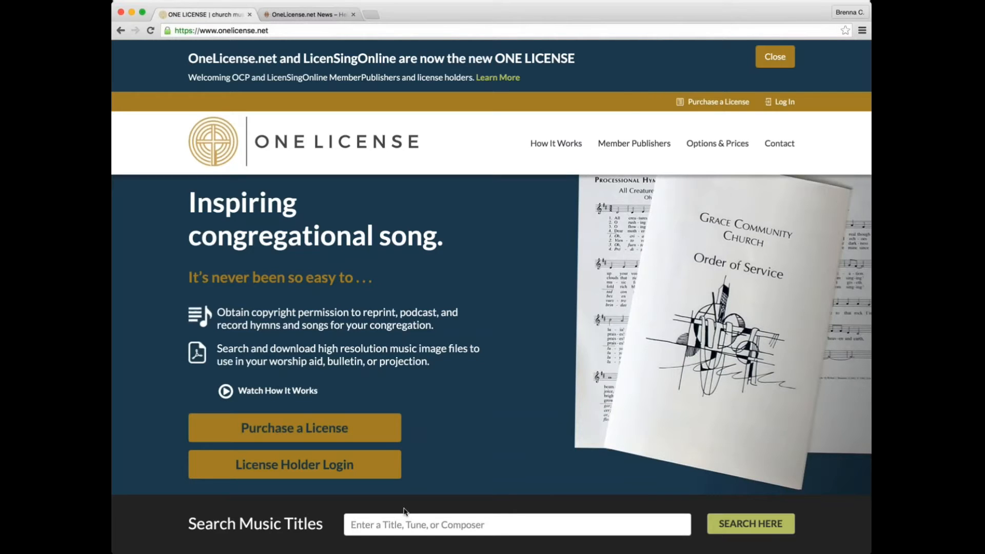
Step: Search music titles for 'all are welcome', giving 5211 results across 261 pages
click(377, 524)
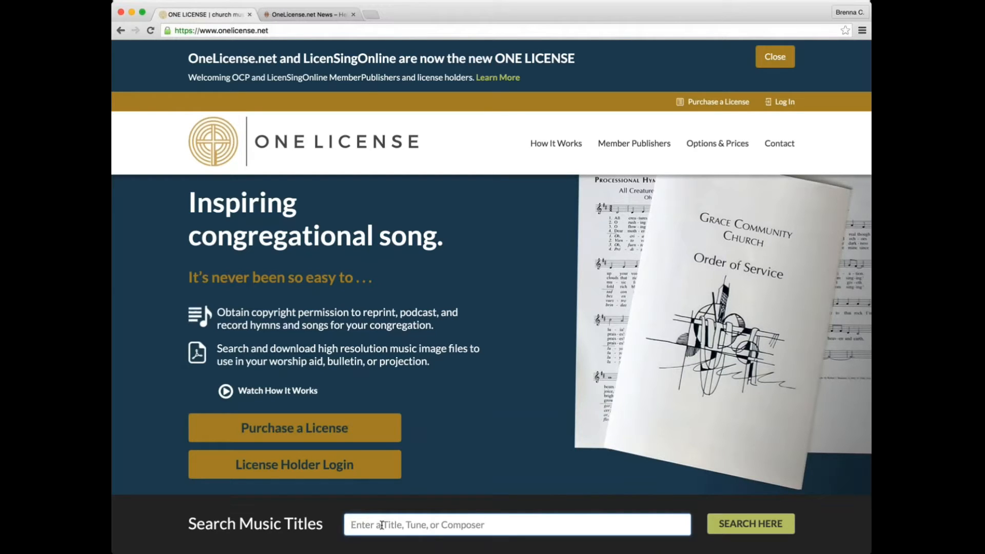
text(all are welcome)
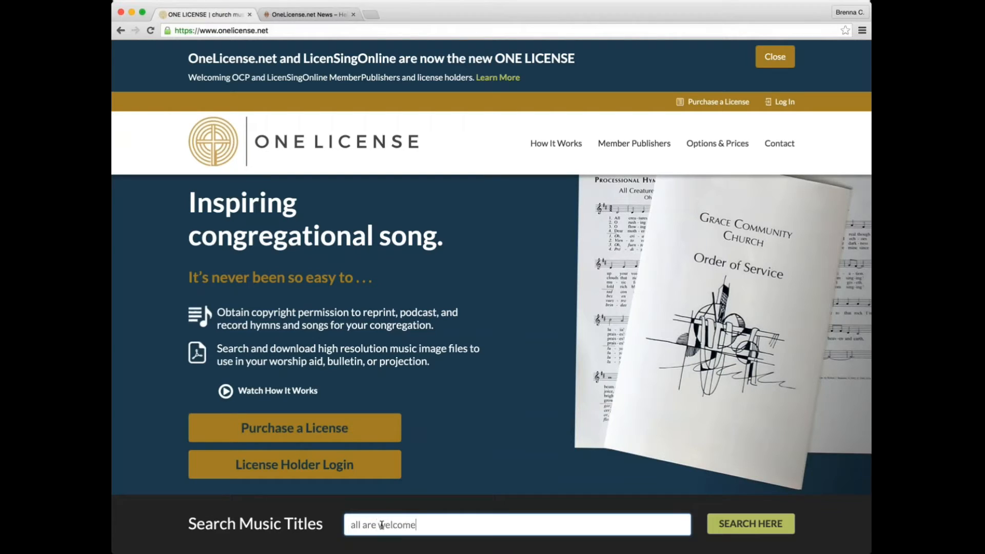
key(Return)
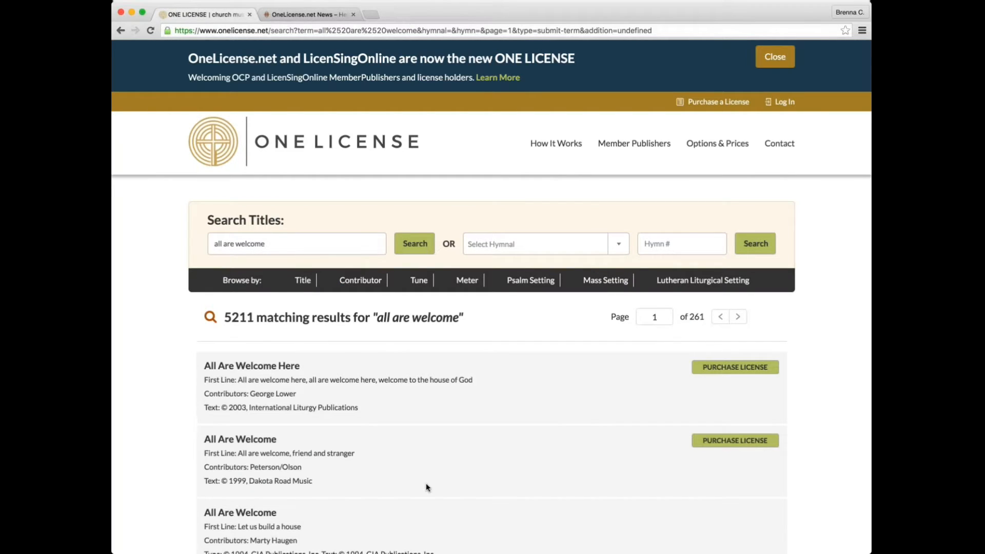
scroll(427, 487, down, 2)
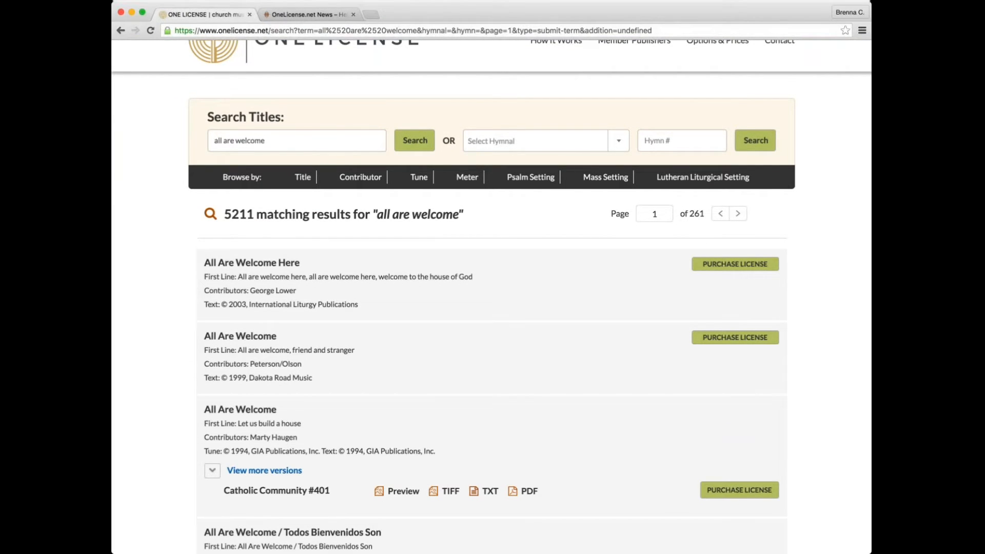
Step: Try the PDF for Catholic Community #401 and dismiss the PDF and TIFF license notice
click(533, 492)
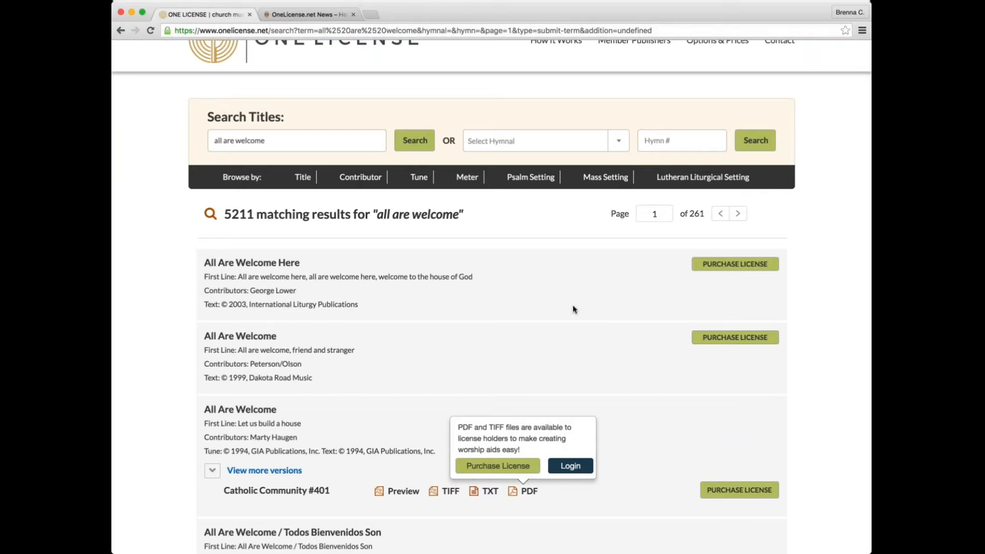
click(594, 317)
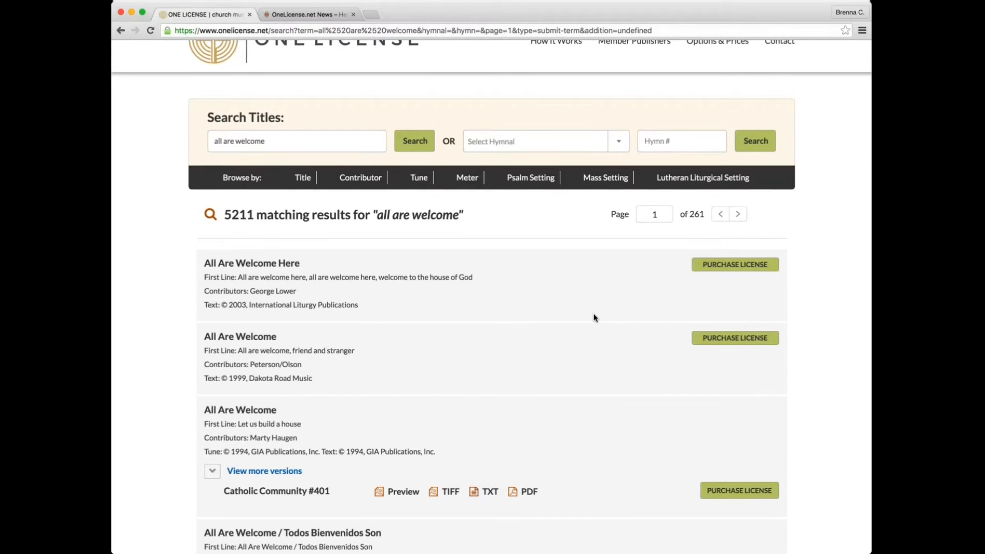
scroll(593, 317, up, 2)
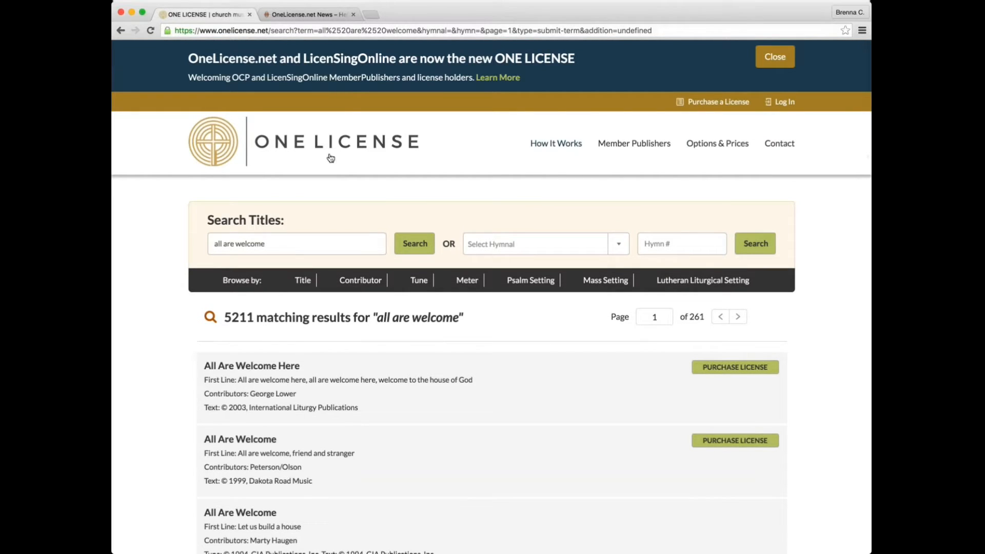
Step: Return to the ONE LICENSE home page and scroll down to News and Announcements
click(285, 157)
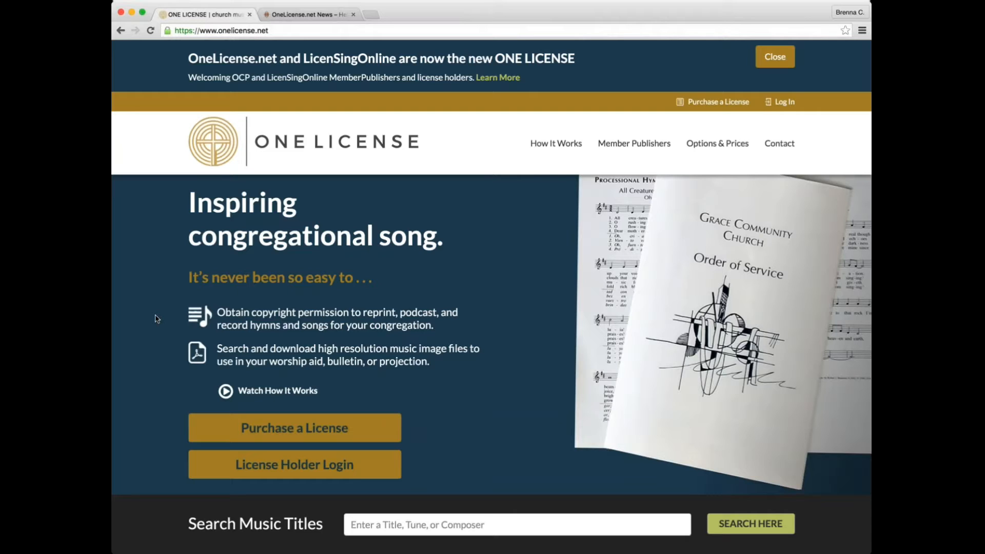
scroll(175, 328, down, 10)
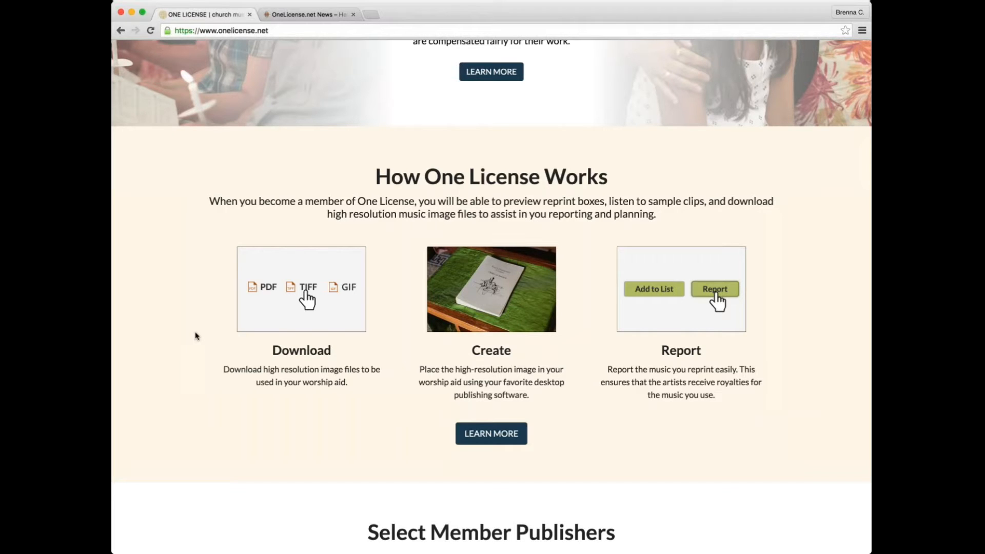
scroll(195, 335, down, 10)
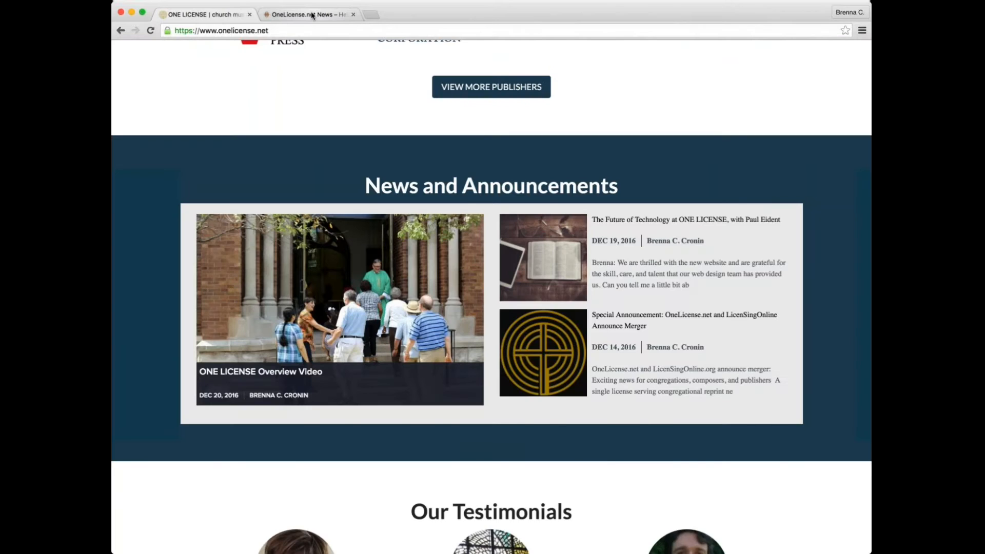
Step: Switch to the OneLicense.net News site and browse its posts
click(328, 14)
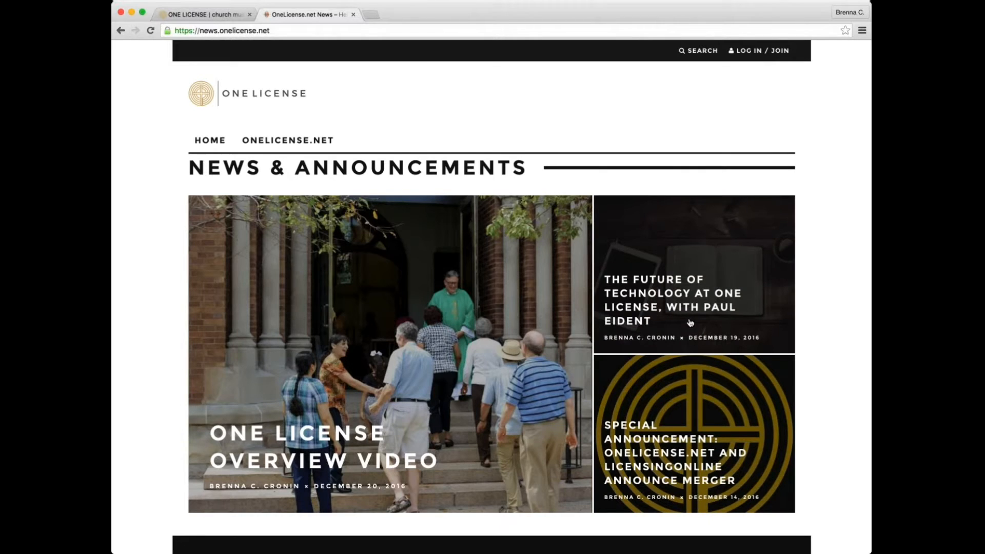
scroll(813, 324, down, 1)
scroll(813, 324, down, 7)
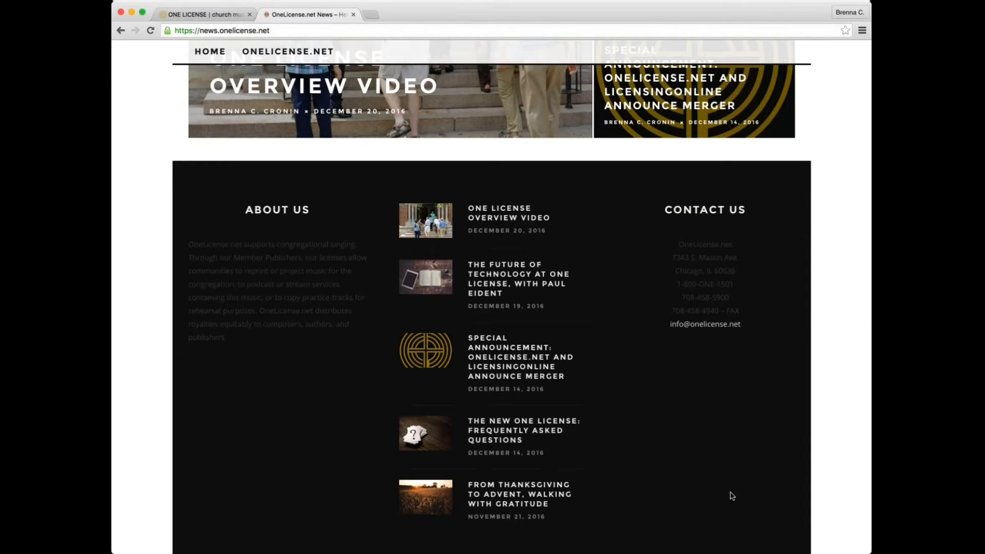
key(Home)
scroll(491, 287, down, 1)
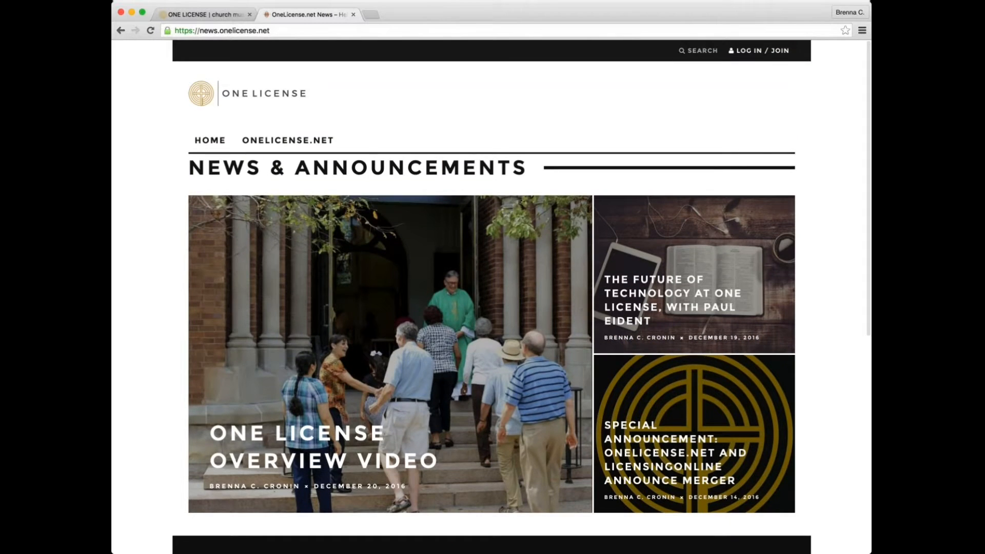
Step: Search the news site for 'songs', returning the Songs for Disciples and merger posts
click(698, 50)
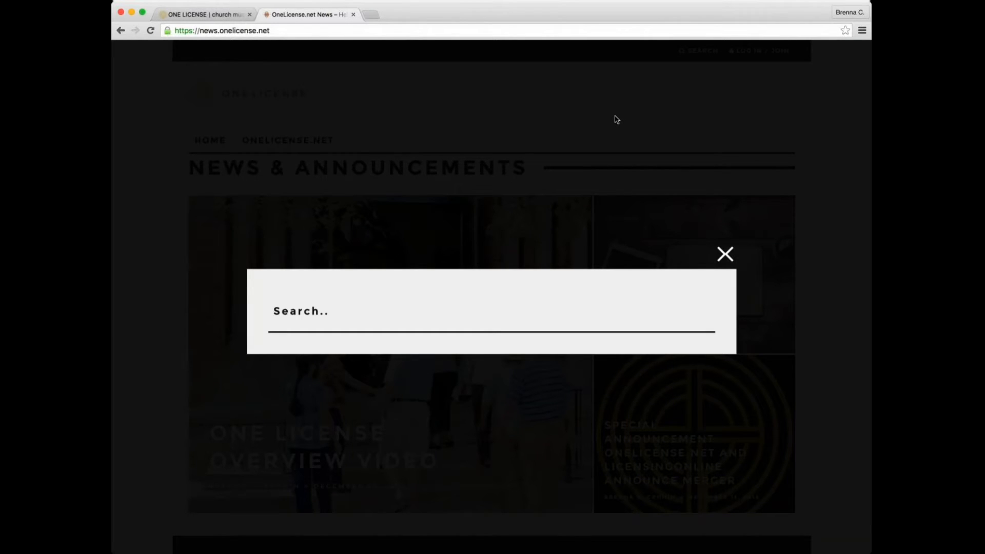
text(songs)
key(Return)
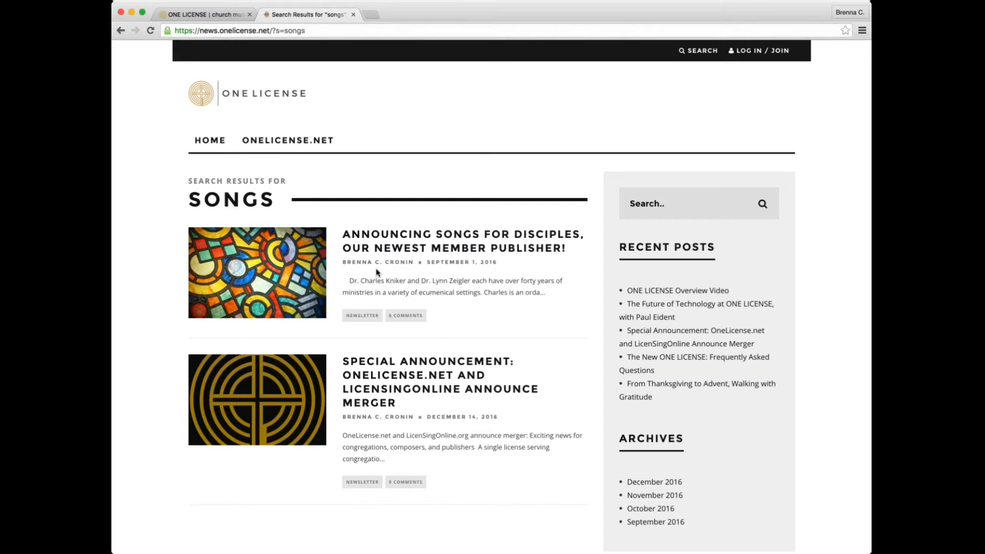
Step: Open and read the Songs for Disciples announcement post
click(303, 272)
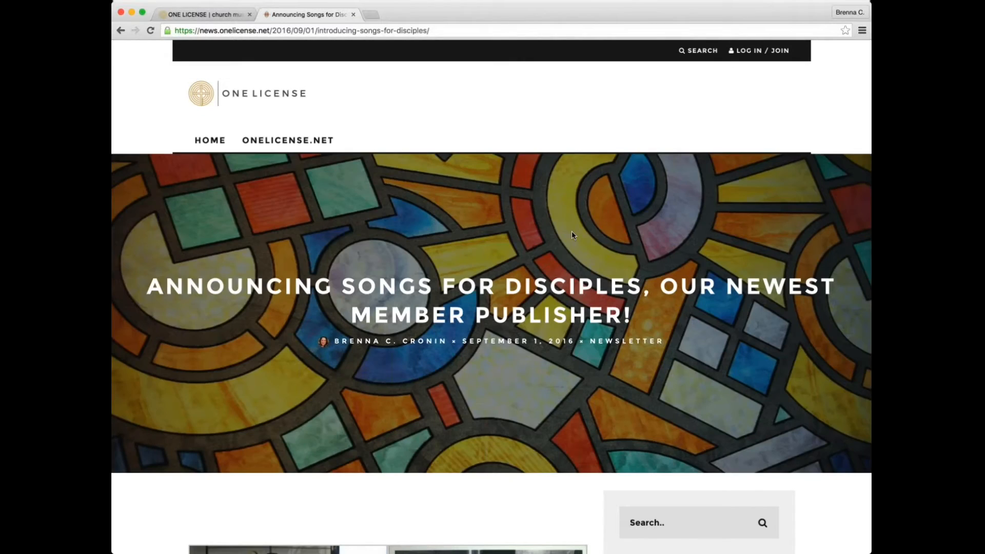
scroll(571, 231, down, 5)
scroll(571, 235, down, 5)
scroll(571, 235, up, 10)
Step: Go back to the onelicense.net home page and scroll to its FAQs, About Us and Contact footer
click(205, 14)
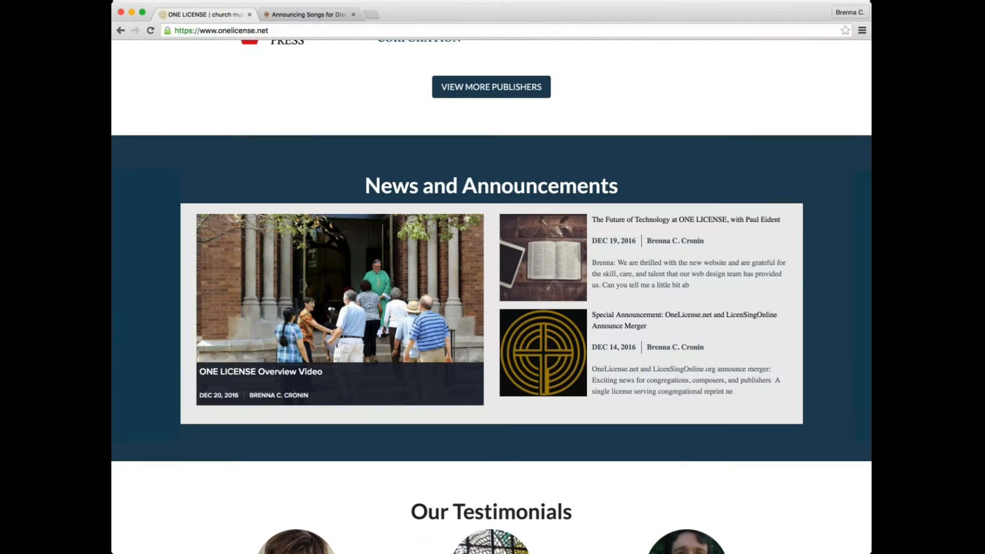
scroll(841, 342, down, 10)
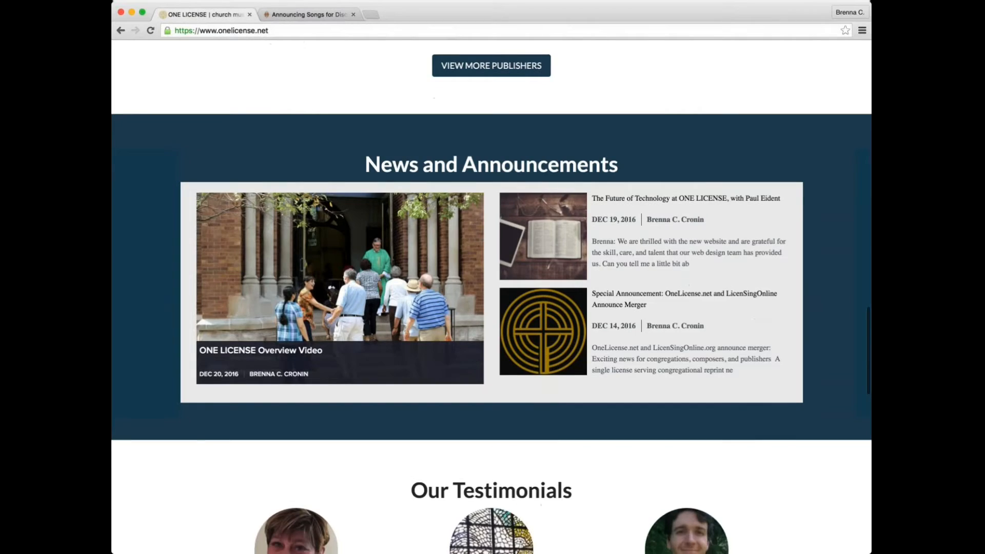
scroll(841, 343, down, 5)
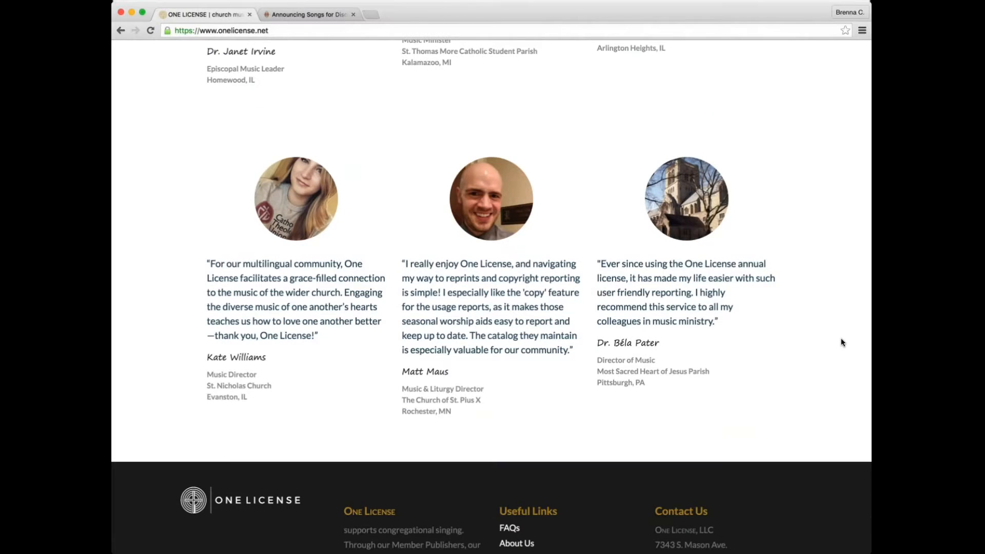
scroll(841, 343, down, 2)
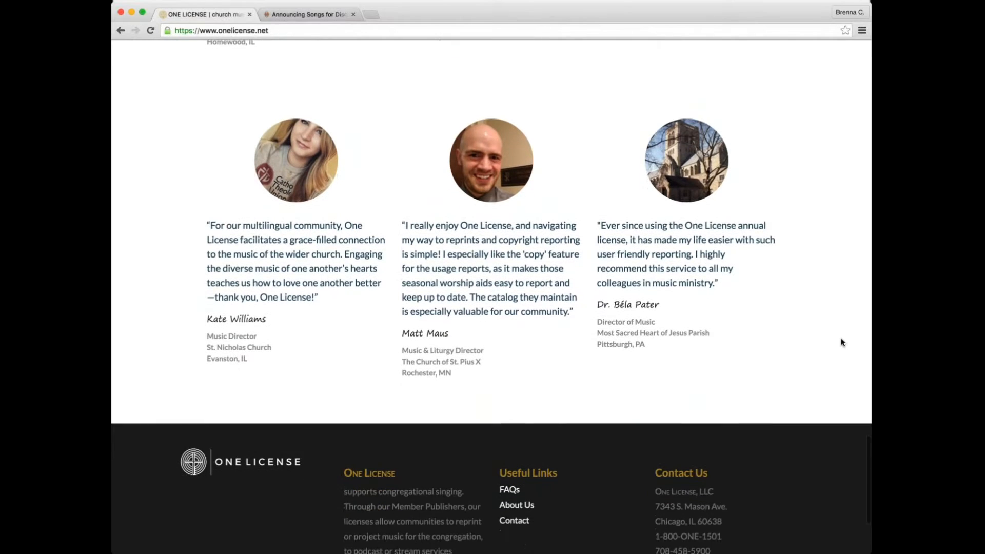
scroll(838, 344, down, 3)
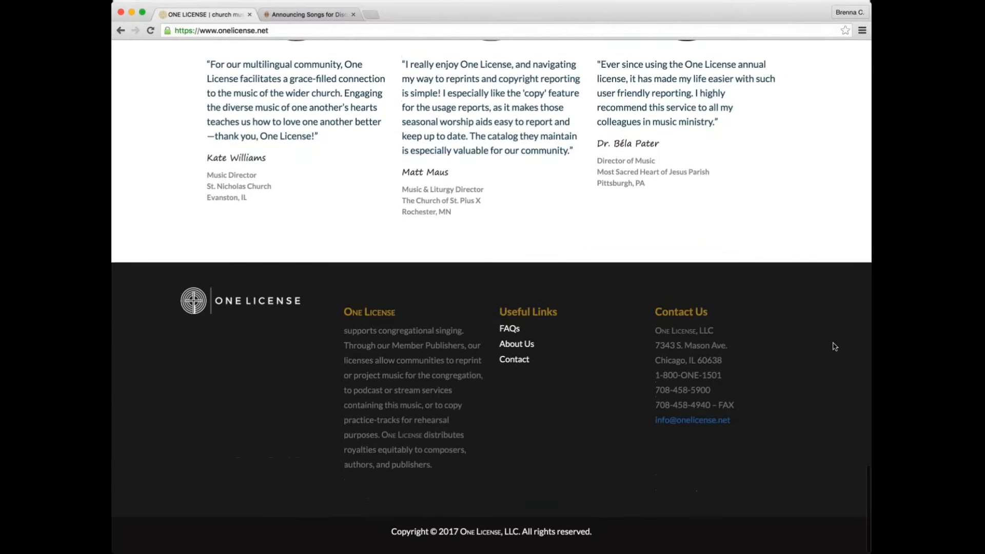
Step: Open the Contact Us page and look over its name, email, comment and Send form
click(513, 348)
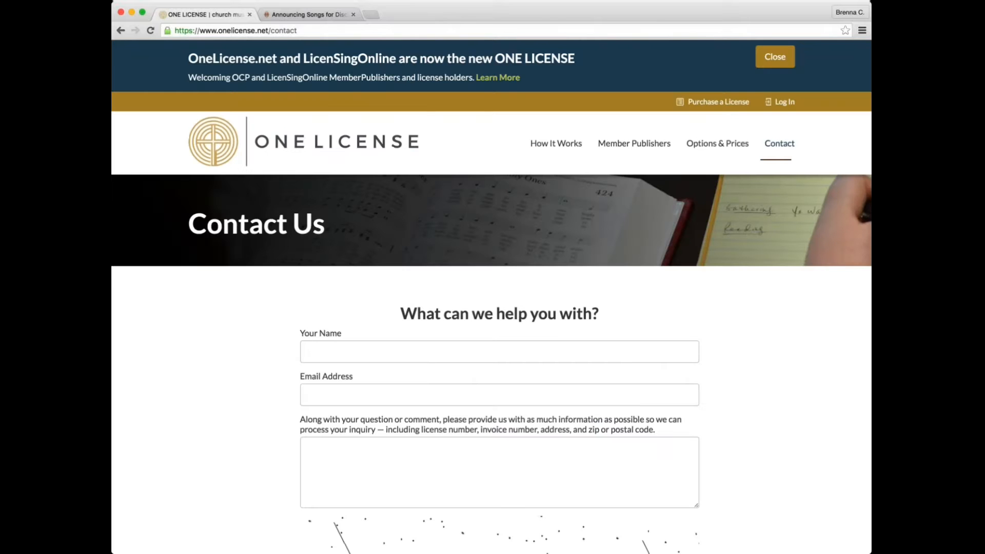
scroll(784, 354, down, 2)
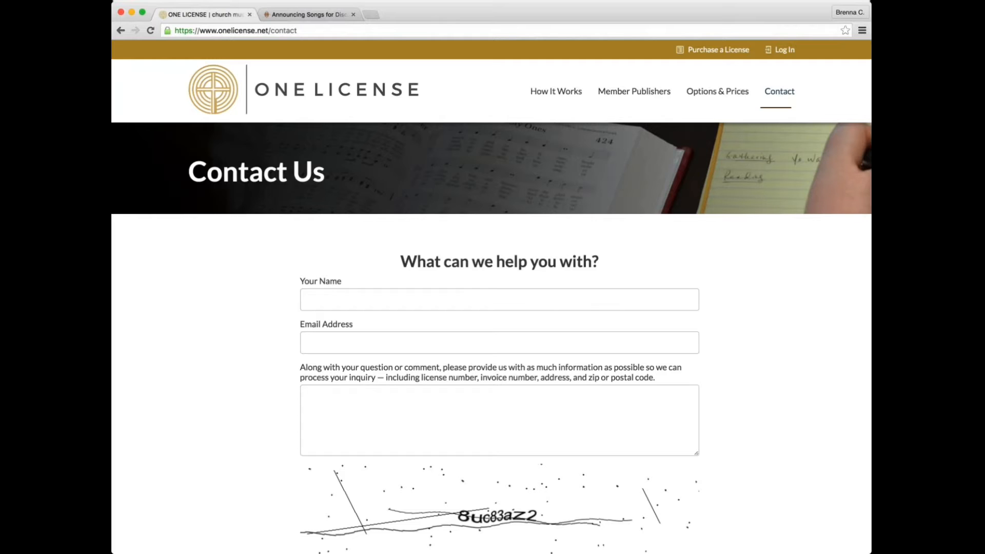
scroll(491, 297, down, 3)
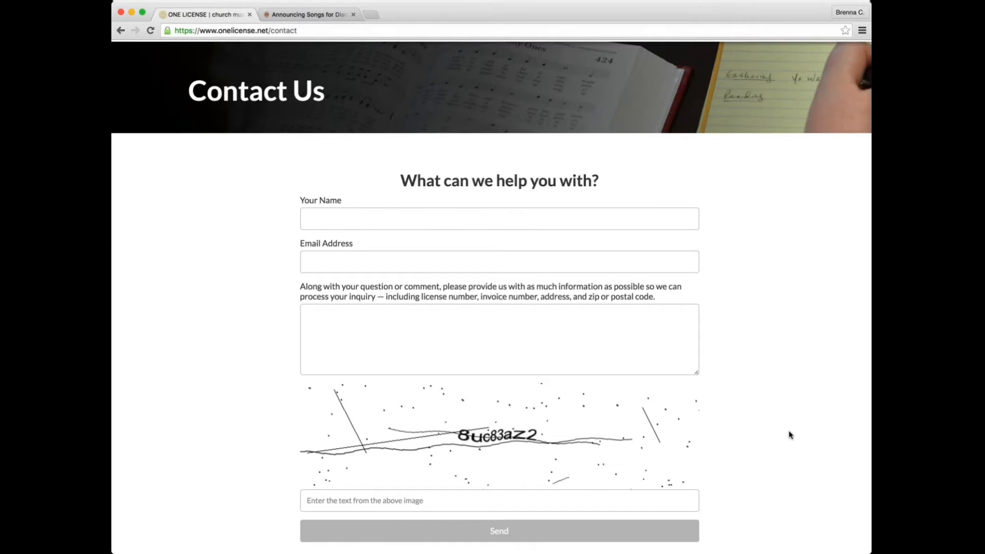
scroll(789, 434, up, 5)
Step: Open the Member Publishers list and filter it for OCP, then GIA
click(633, 144)
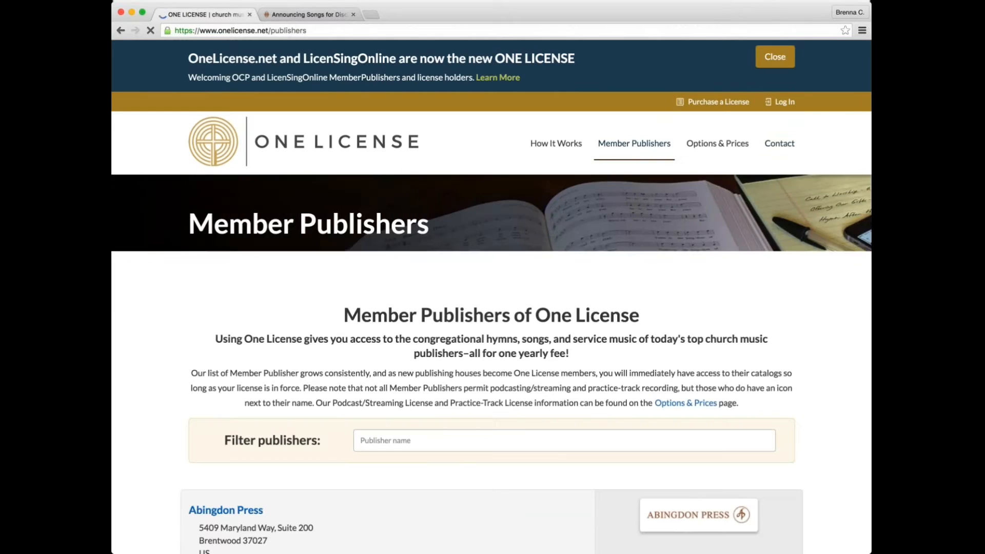
scroll(129, 367, down, 5)
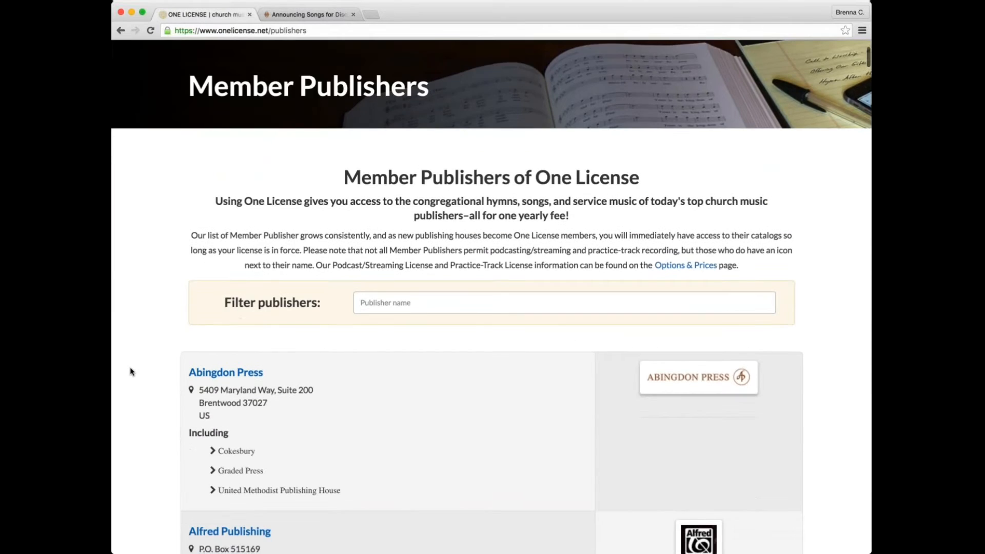
scroll(156, 349, down, 8)
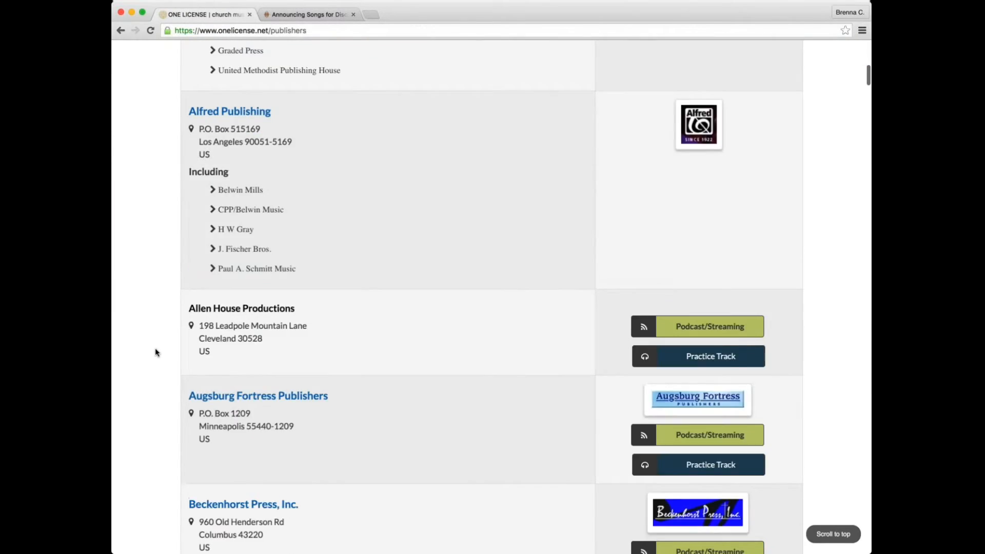
scroll(155, 351, up, 5)
click(446, 145)
text(OCP)
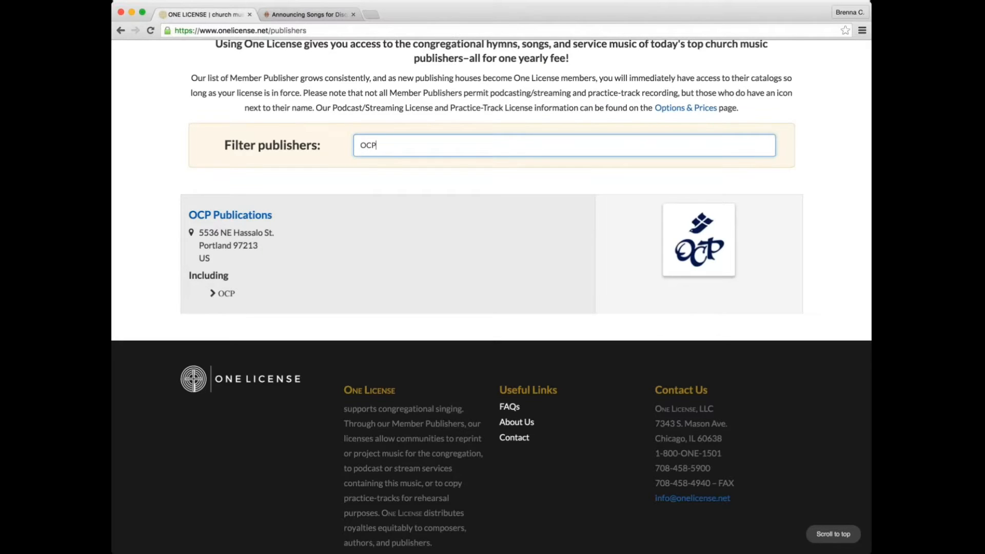
key(BackSpace)
key(BackSpace)
key(BackSpace)
text(G)
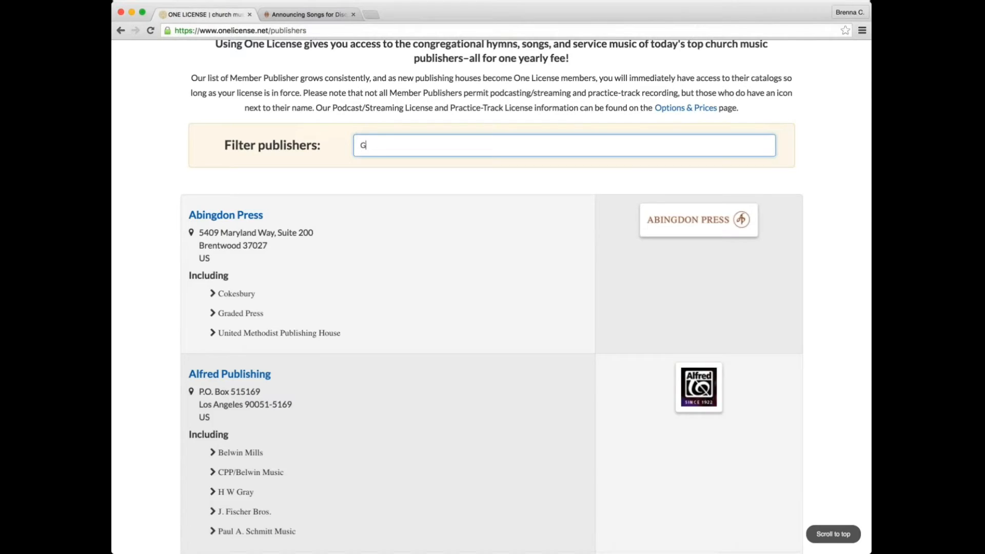
text(IA)
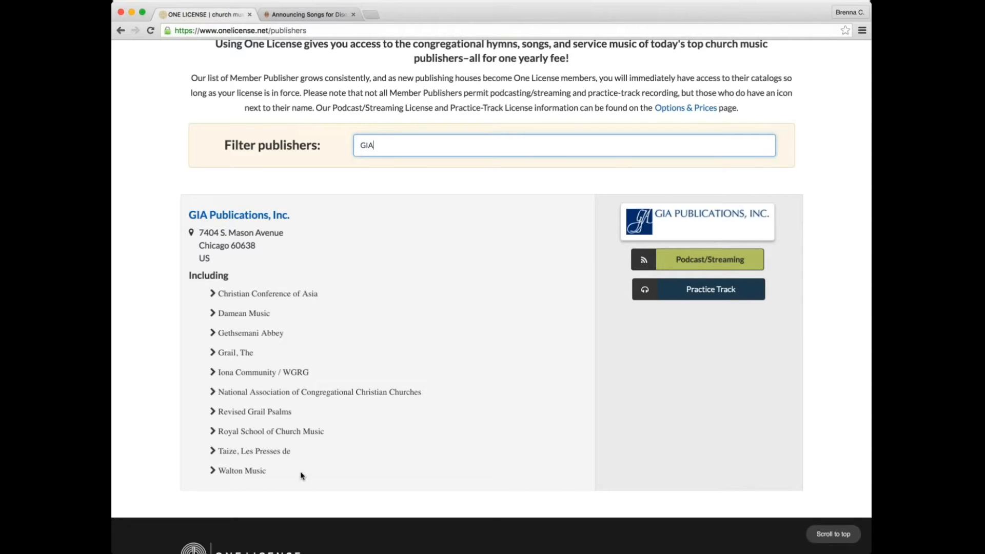
Step: Clear the publisher filter and go to the Options & Prices page
scroll(324, 363, down, 1)
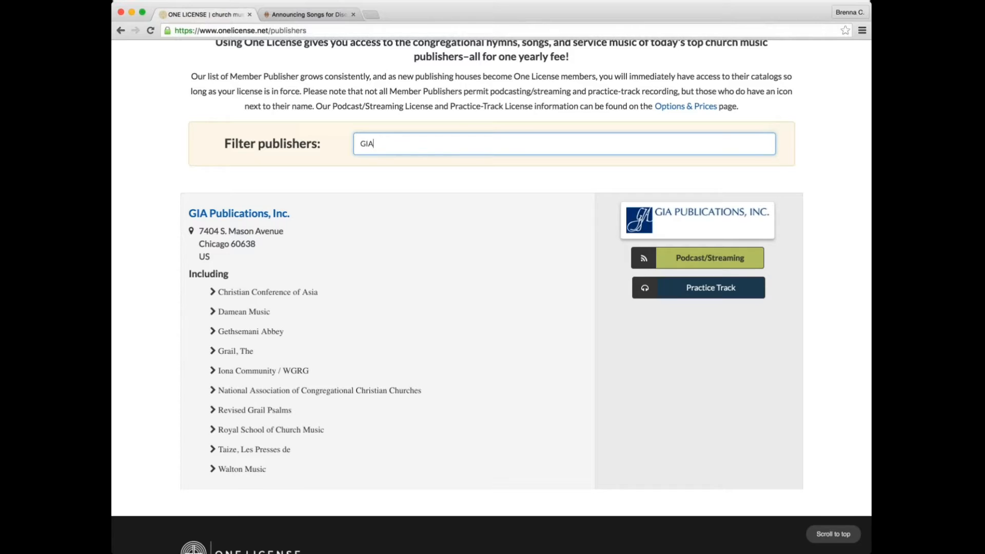
key(BackSpace)
key(BackSpace)
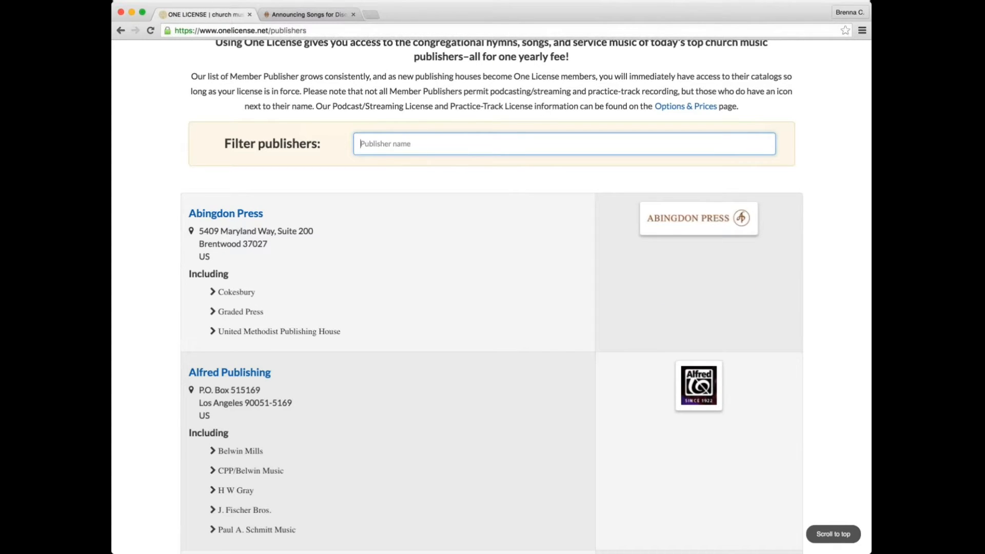
scroll(180, 187, up, 5)
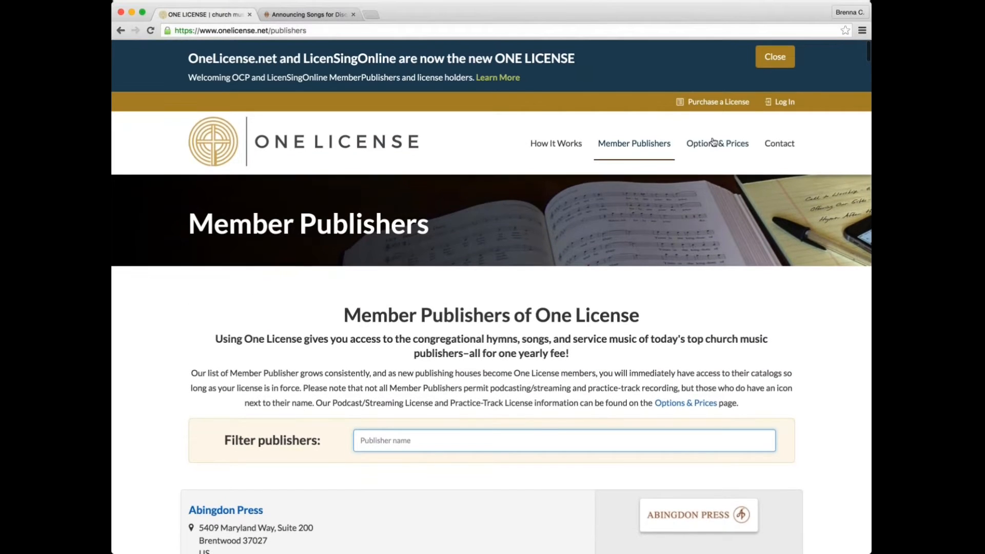
click(717, 143)
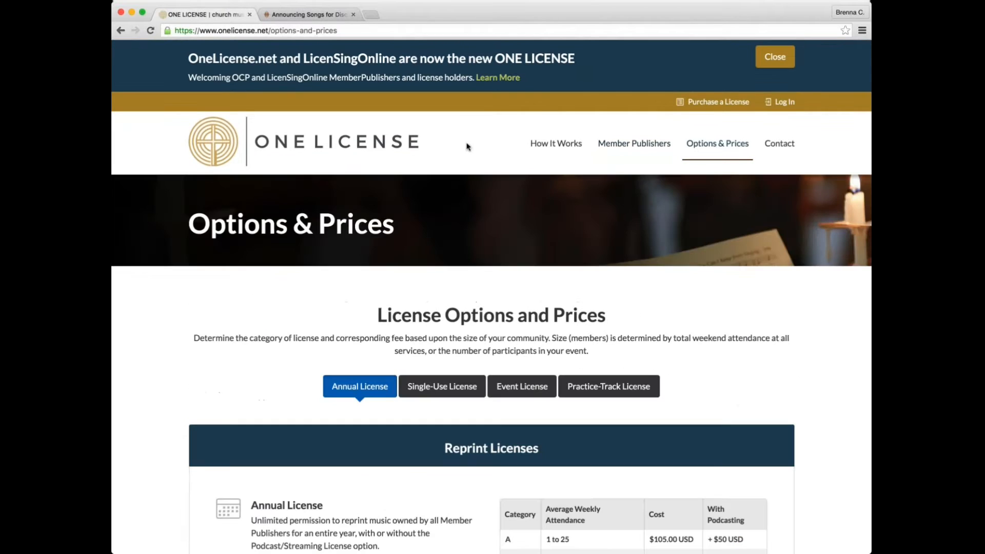
scroll(805, 333, down, 6)
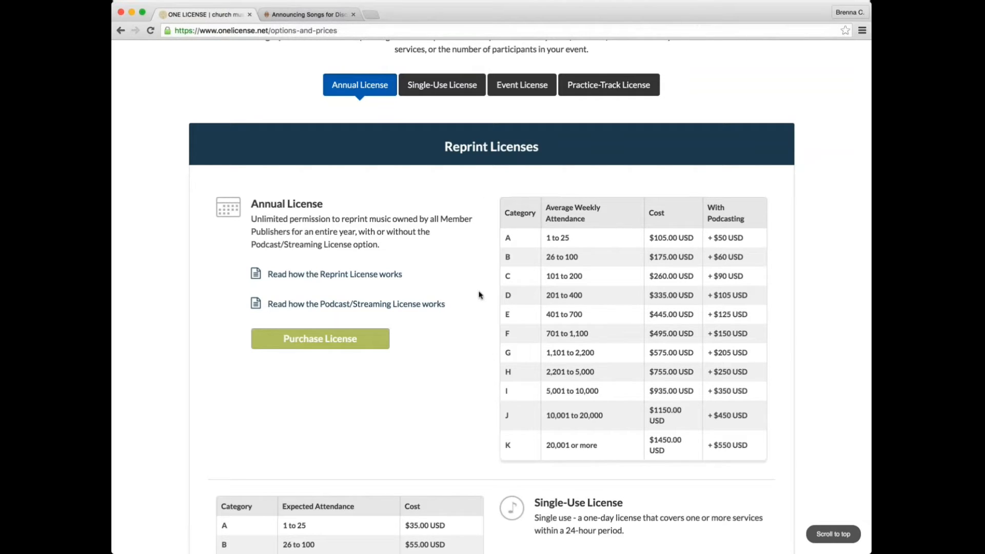
scroll(479, 295, up, 5)
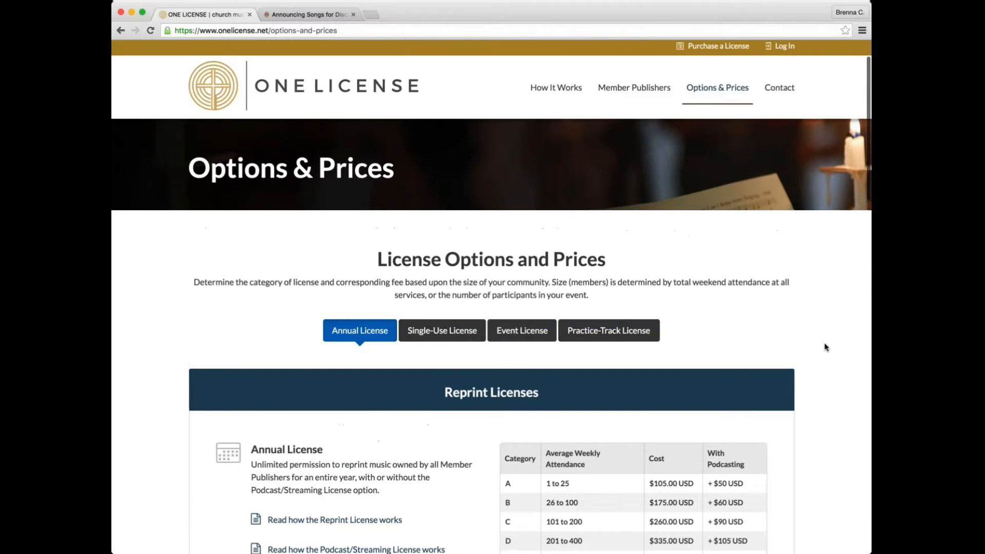
scroll(824, 346, down, 5)
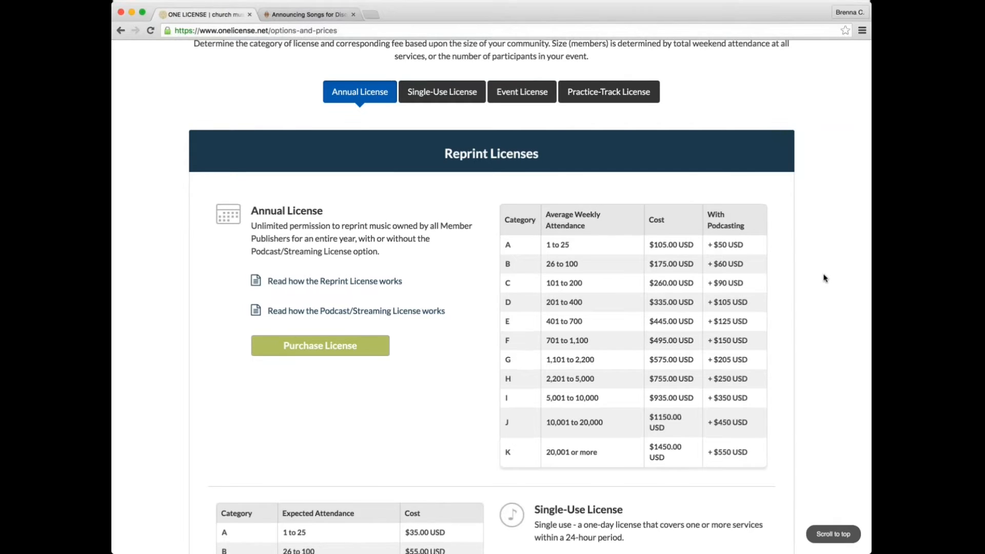
scroll(824, 278, down, 5)
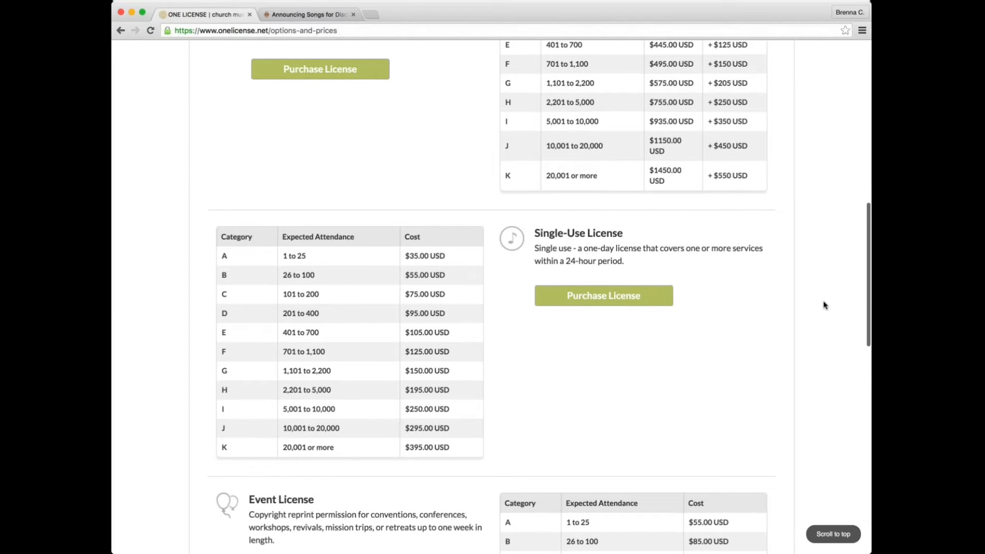
scroll(824, 305, down, 3)
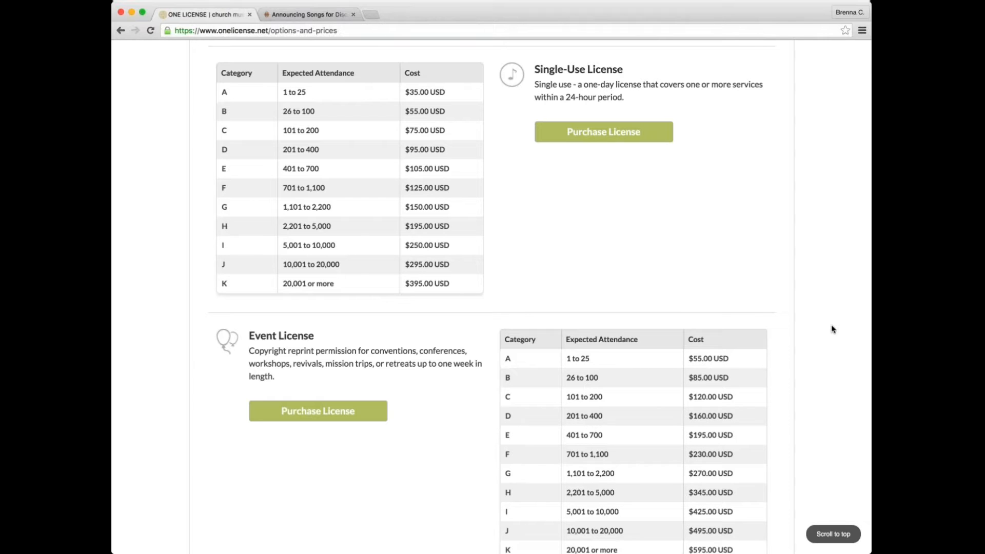
scroll(831, 328, down, 5)
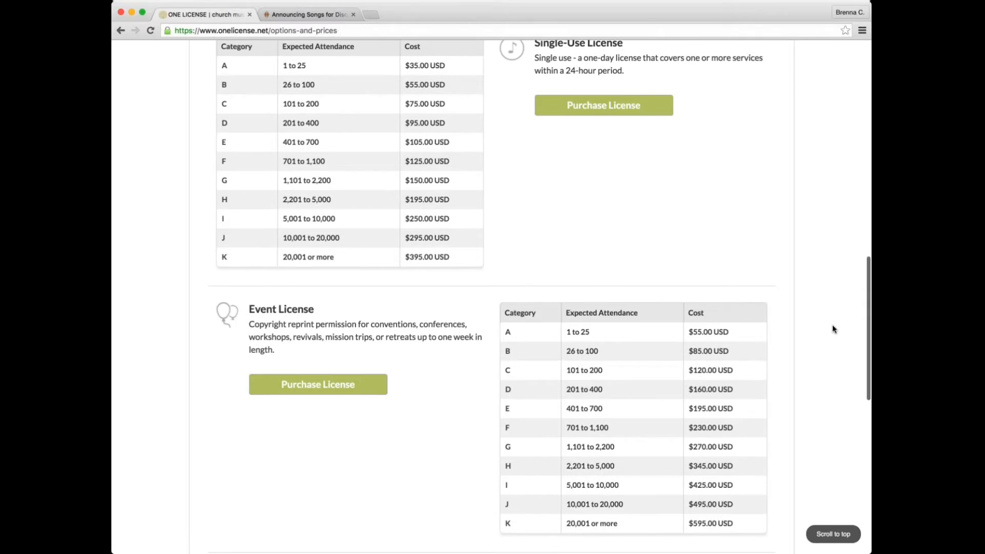
scroll(832, 333, down, 1)
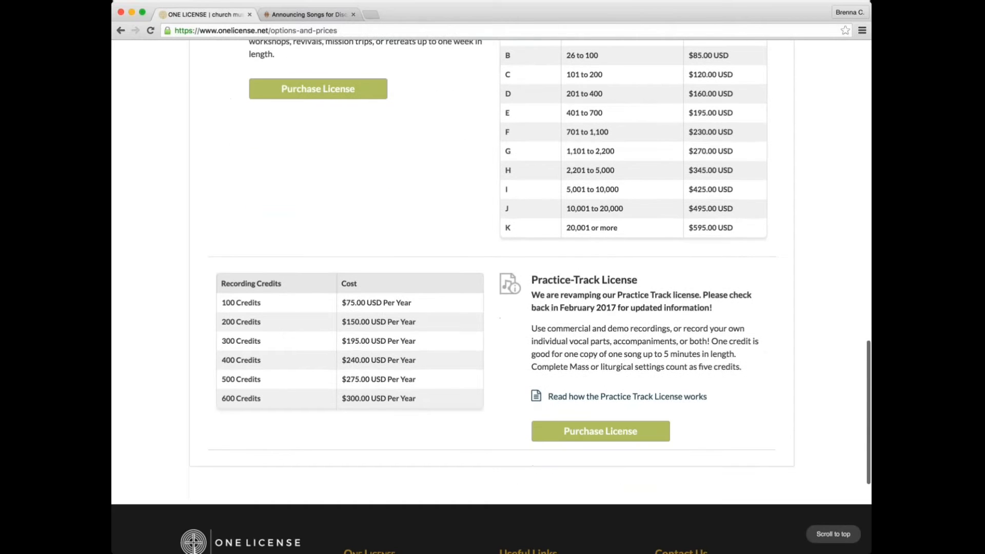
scroll(824, 304, up, 1)
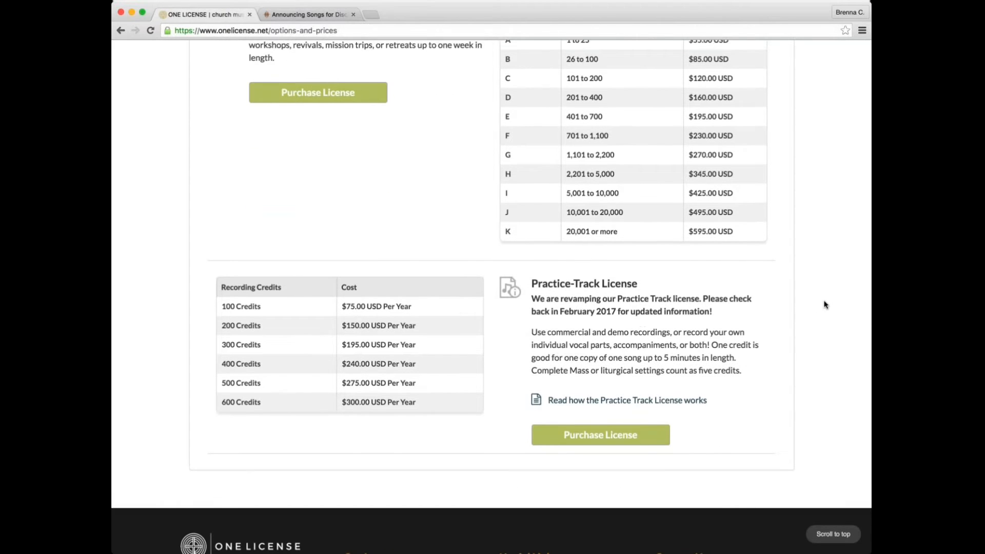
scroll(824, 305, up, 20)
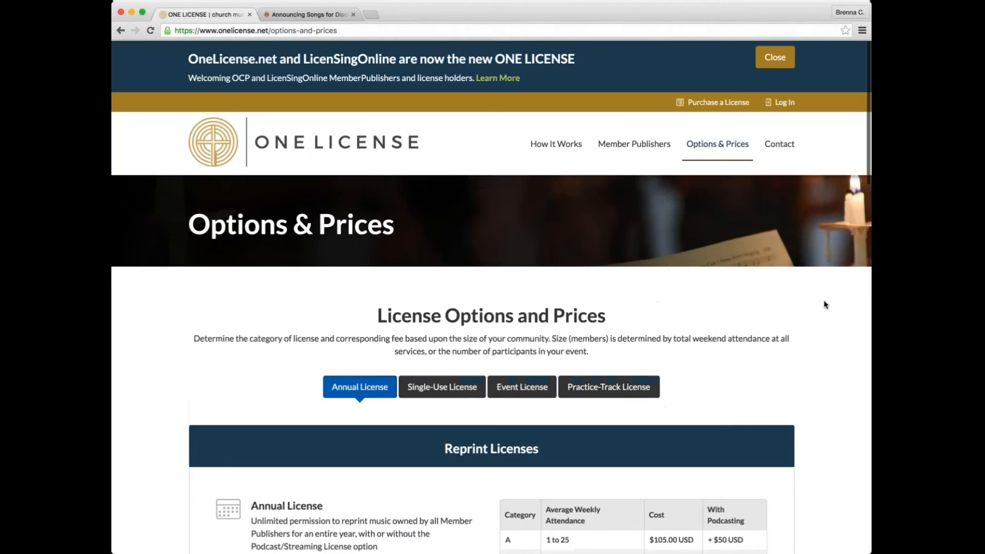
Step: Open the sign-in page and enter the account e-mail via autofill and the account password
click(779, 105)
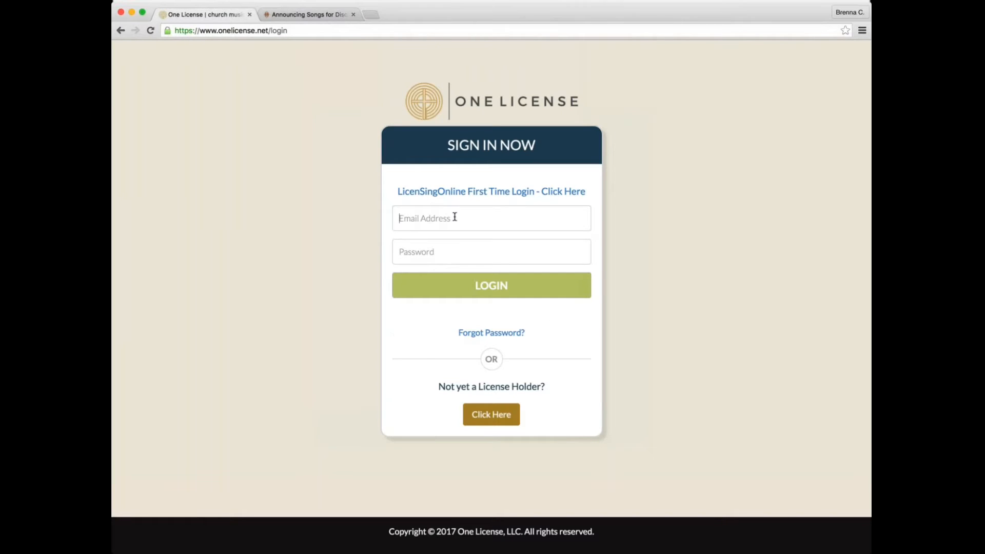
click(454, 217)
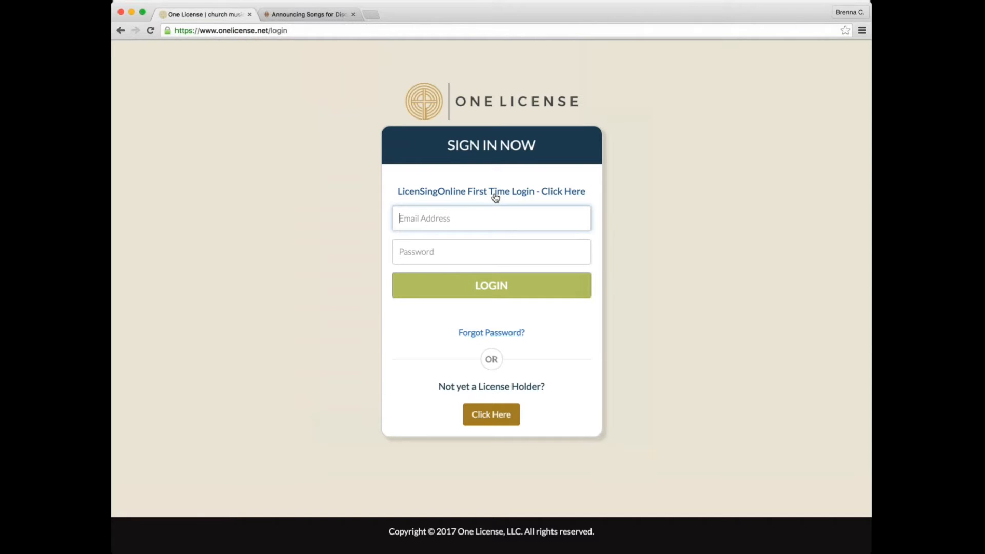
text(brenna)
click(458, 240)
key(Tab)
text(••••••••)
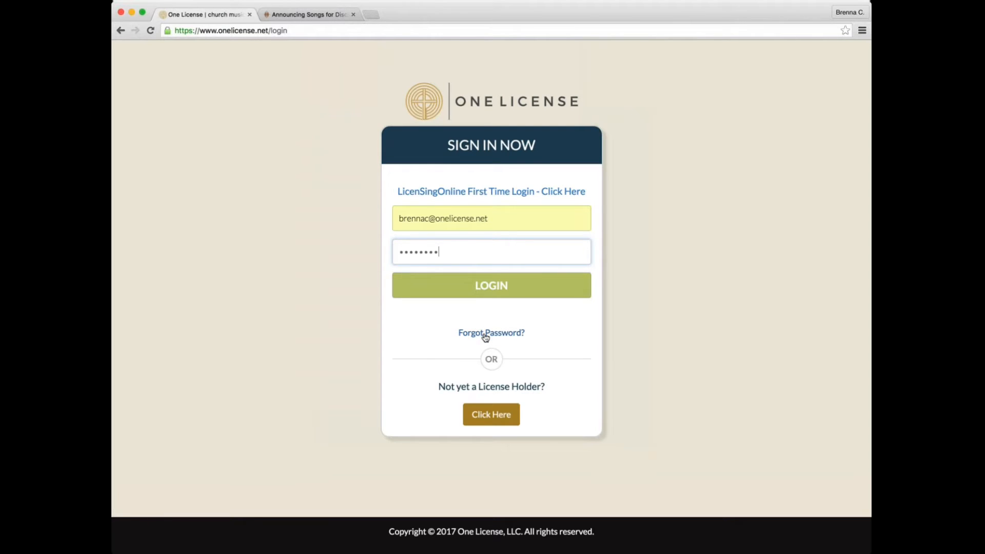
Step: Log in and review the reprint usage reports, starting with Week 41 at 2 reported titles
click(488, 291)
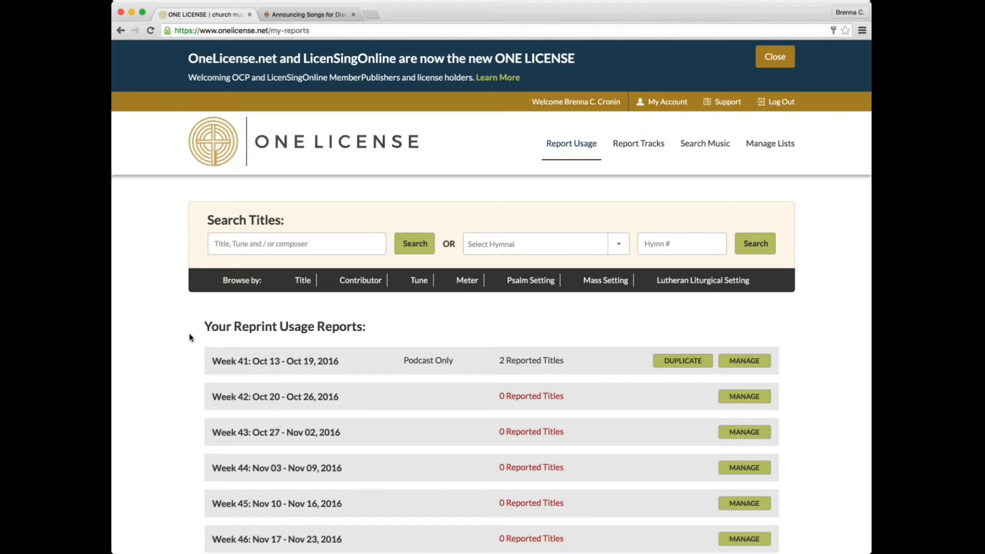
scroll(186, 365, down, 8)
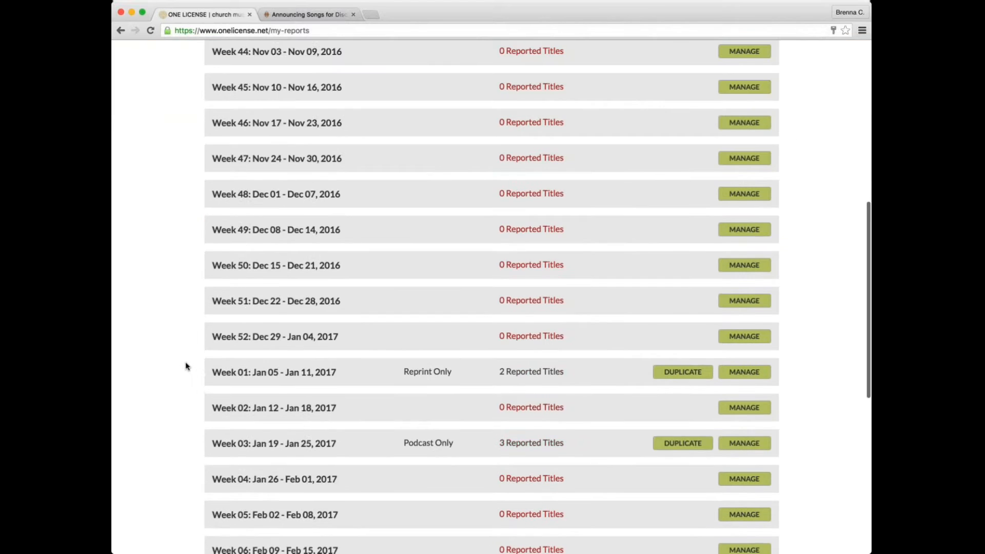
scroll(186, 365, down, 2)
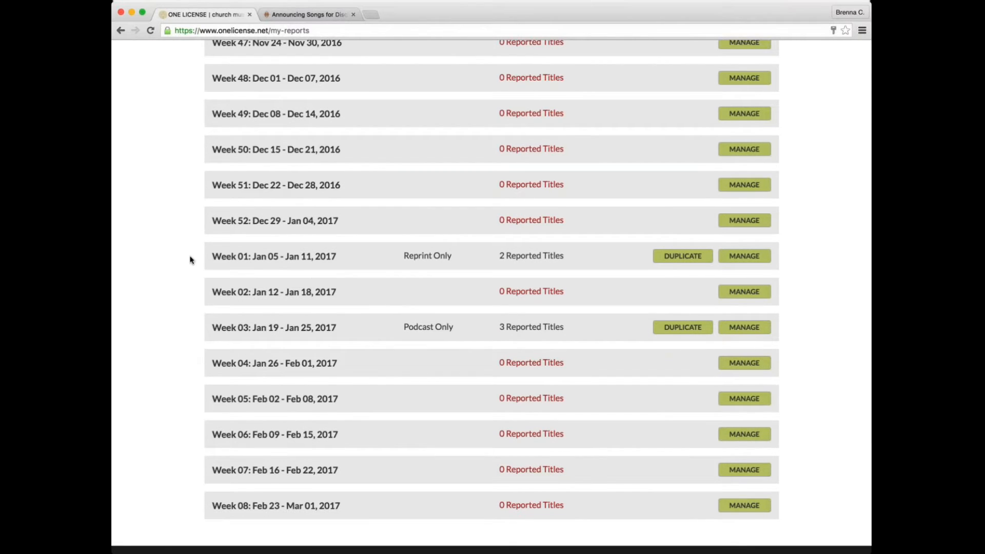
scroll(189, 258, up, 8)
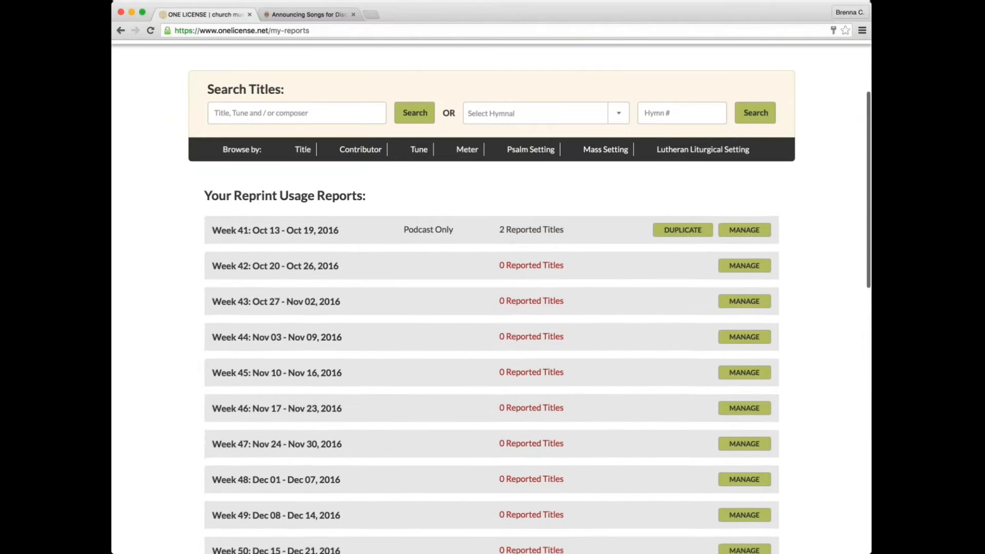
scroll(154, 286, up, 3)
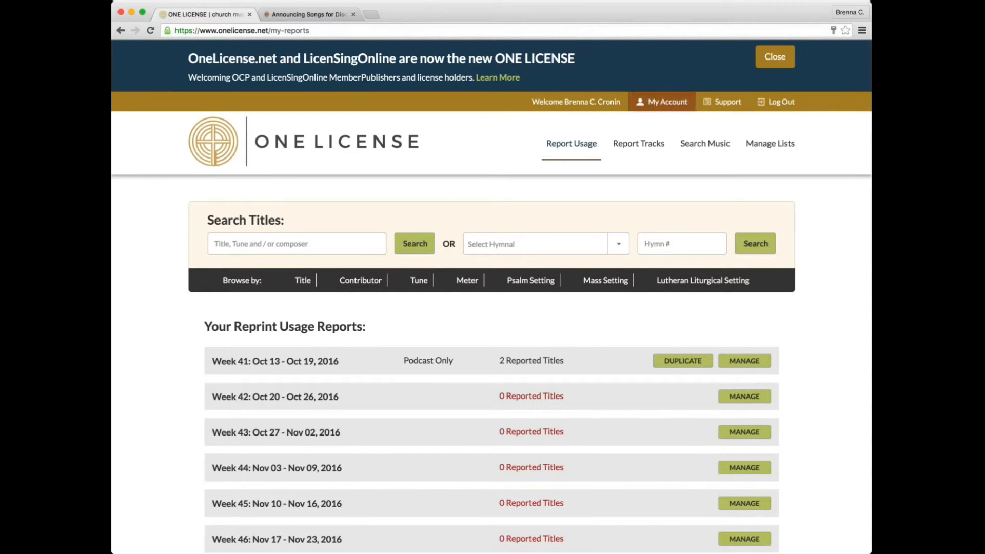
click(660, 103)
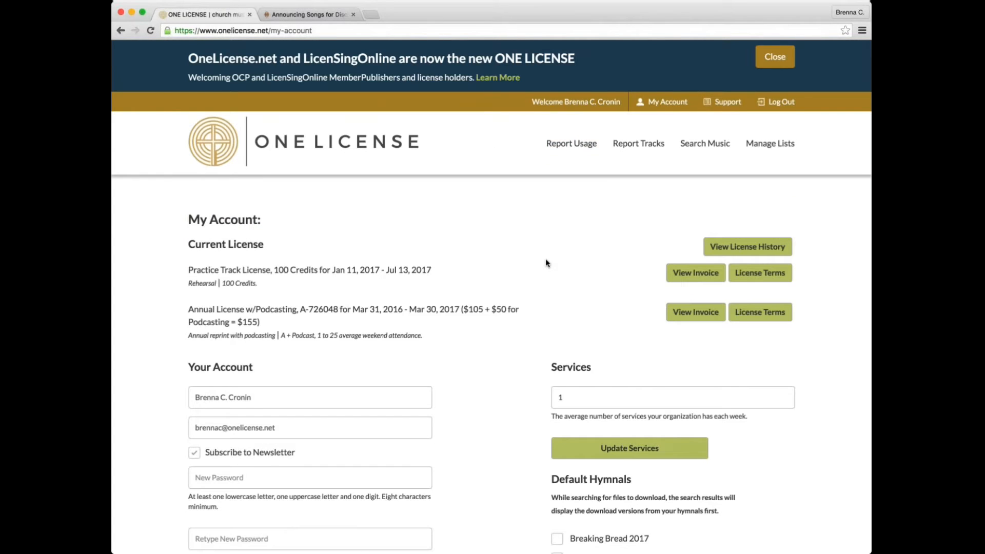
scroll(546, 261, down, 1)
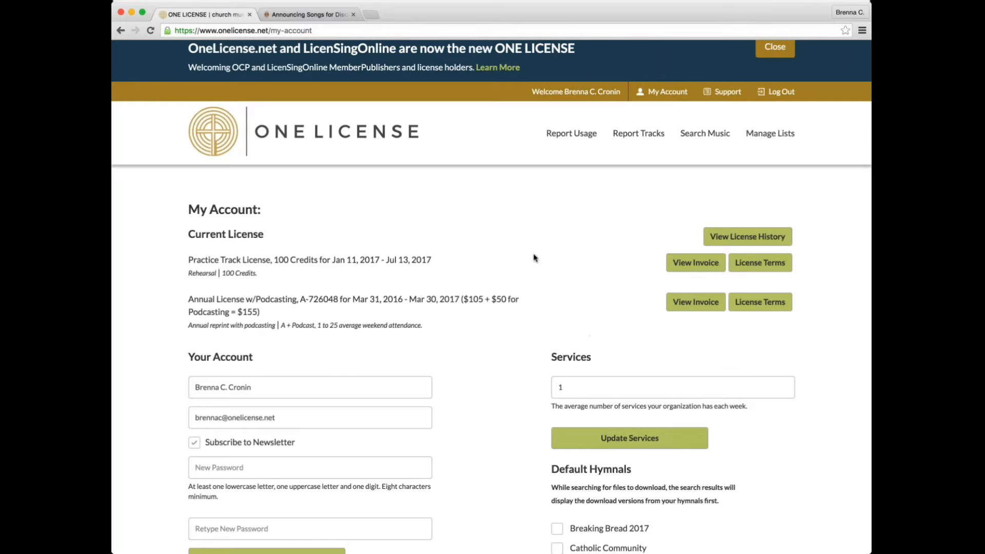
click(758, 239)
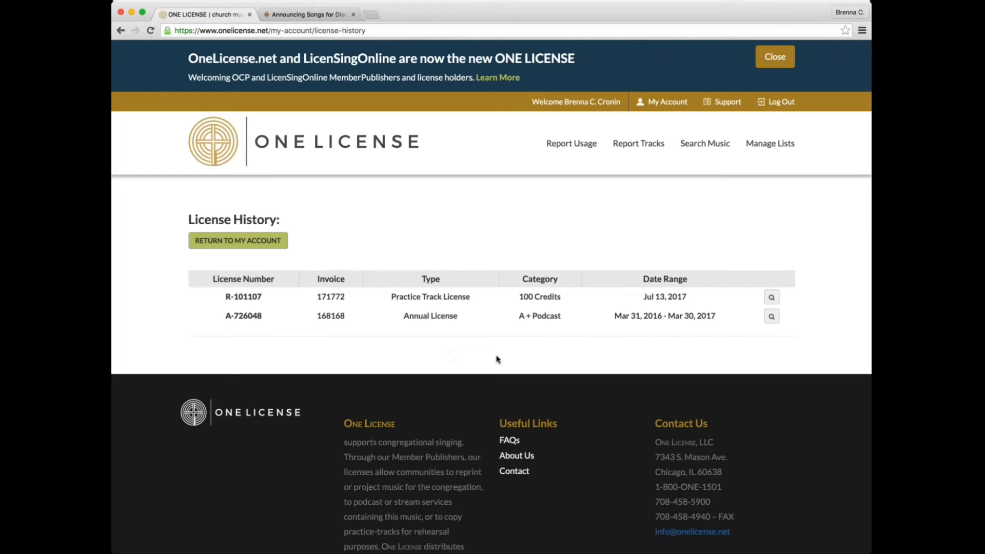
click(210, 239)
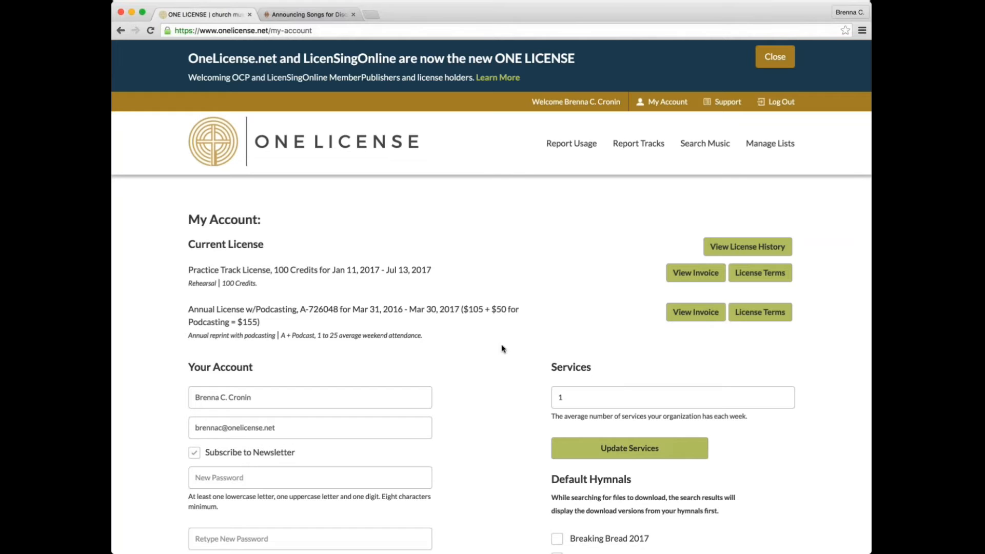
scroll(528, 349, down, 1)
scroll(501, 349, down, 5)
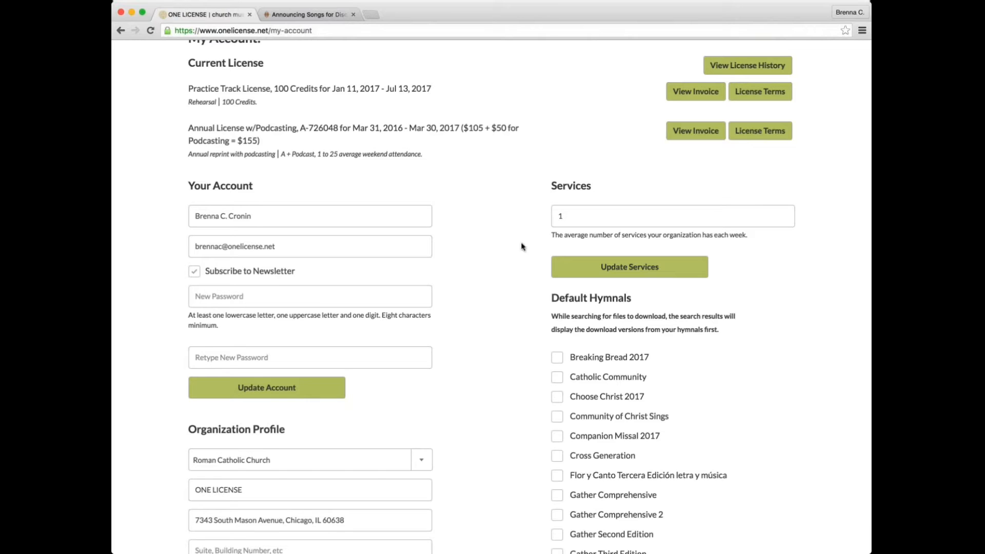
click(570, 216)
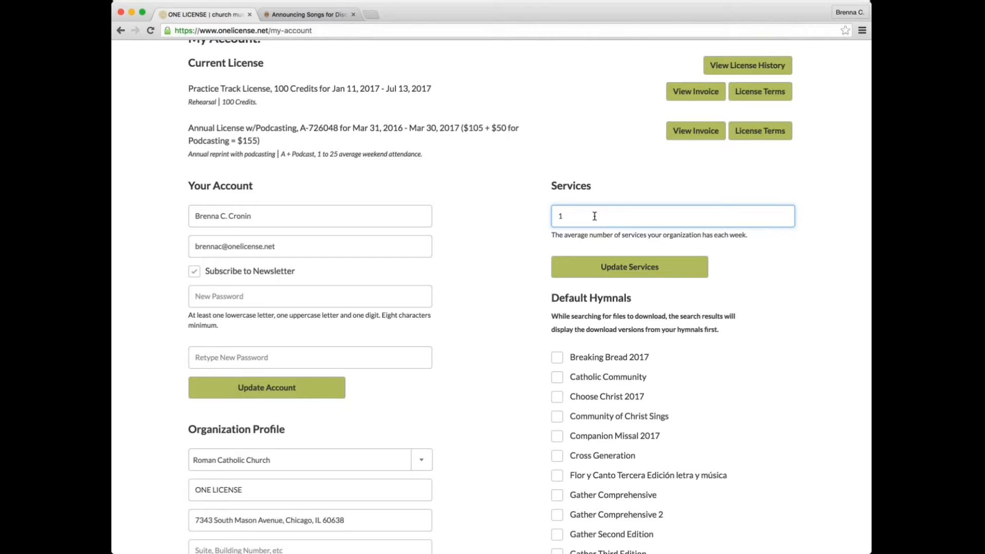
key(BackSpace)
text(3)
key(BackSpace)
text(1)
scroll(468, 353, down, 1)
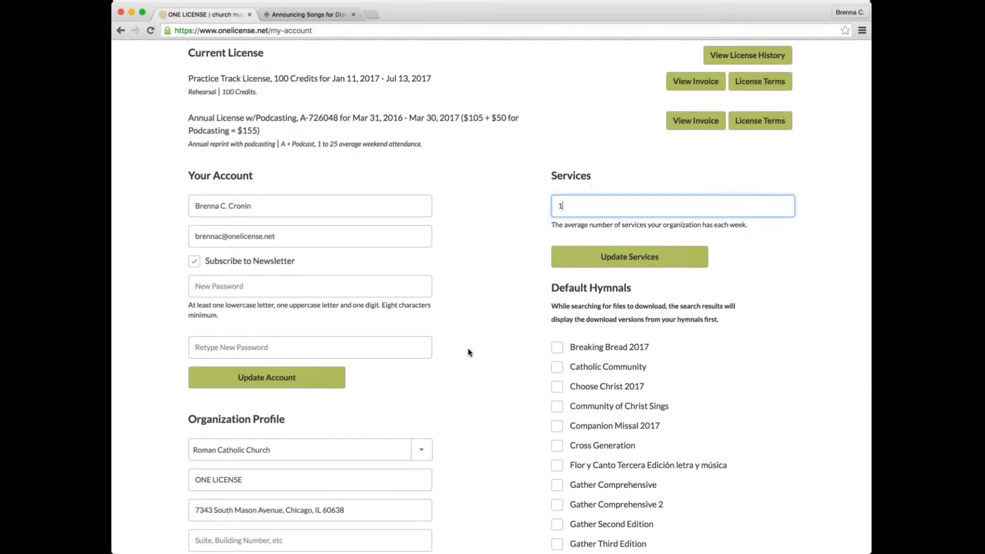
scroll(469, 353, down, 5)
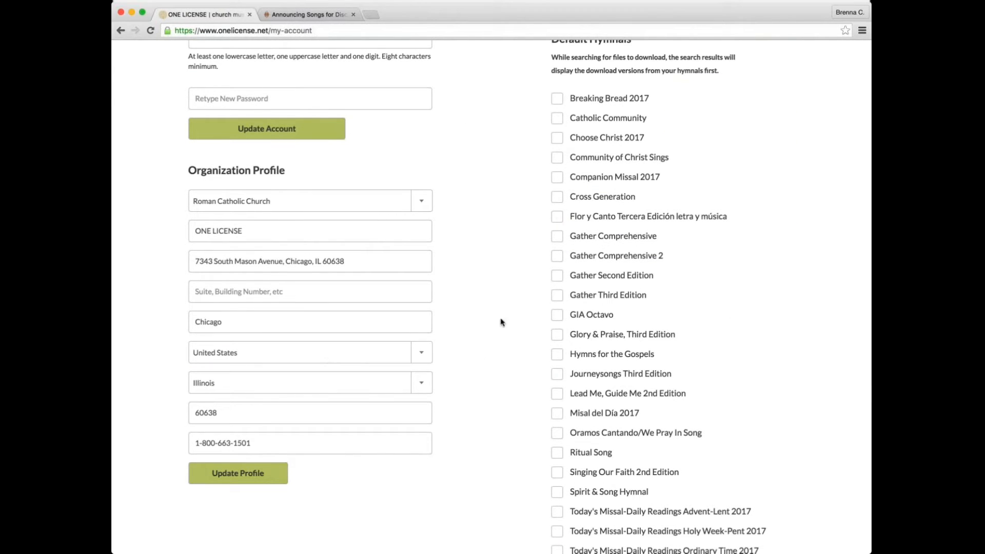
scroll(496, 321, up, 1)
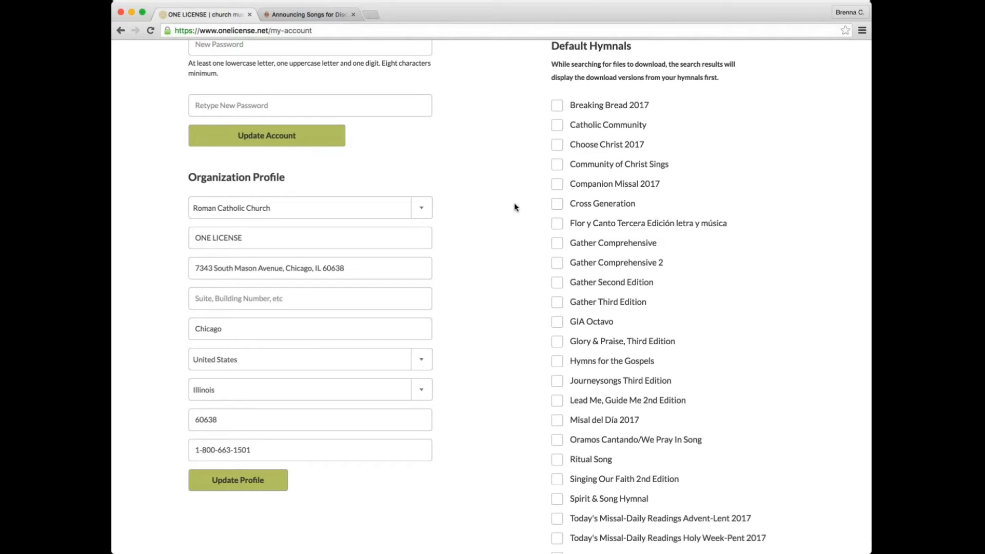
scroll(515, 207, down, 5)
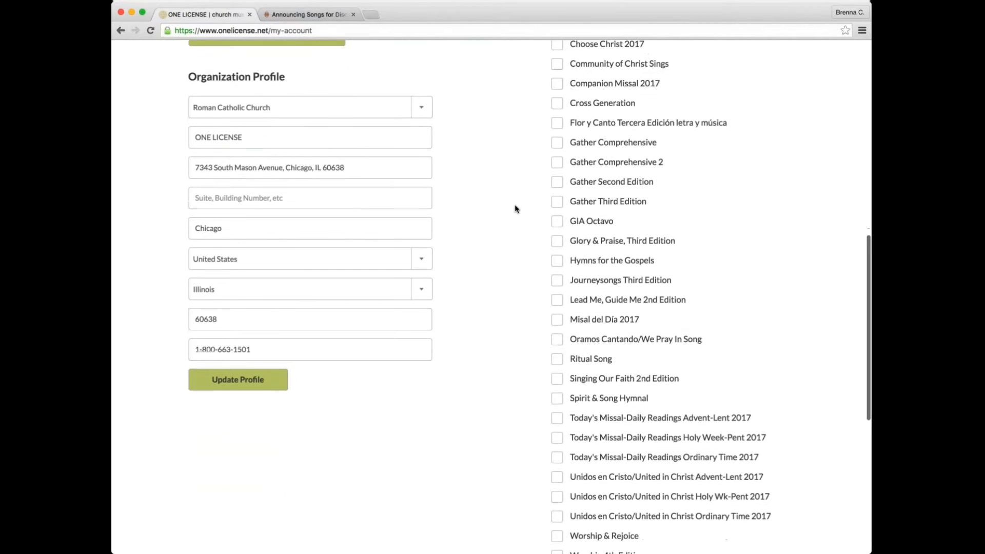
scroll(515, 208, up, 6)
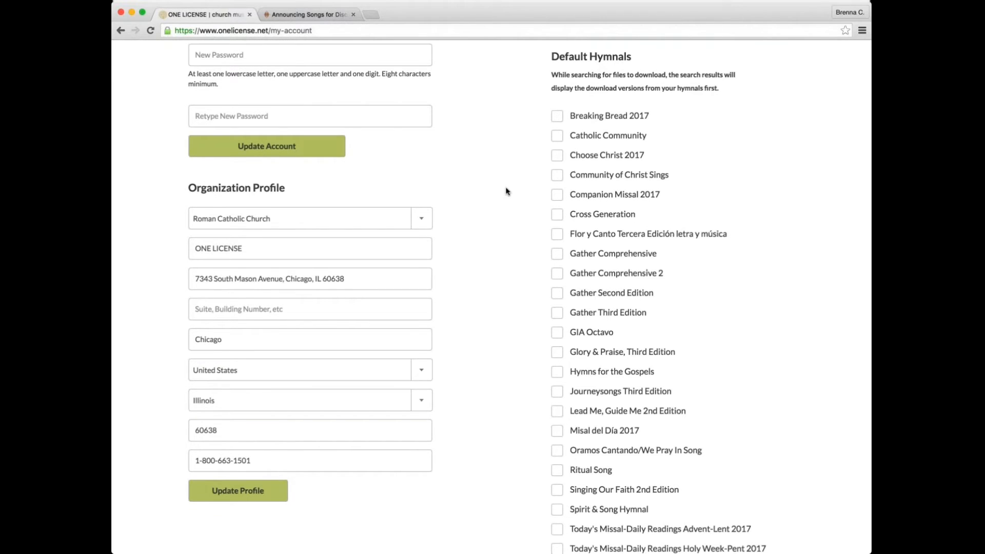
scroll(505, 191, up, 8)
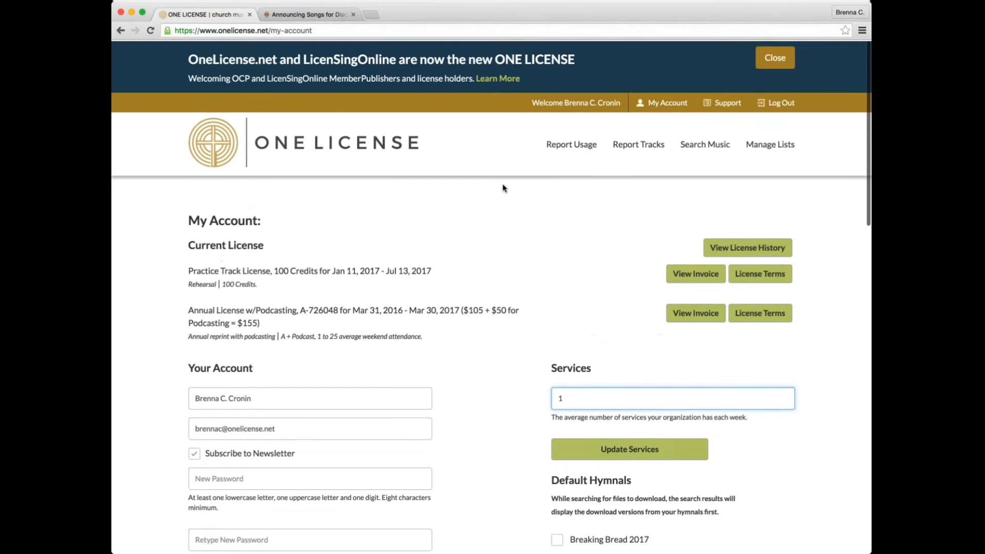
Step: Return to the Report Usage page from the top navigation
click(564, 154)
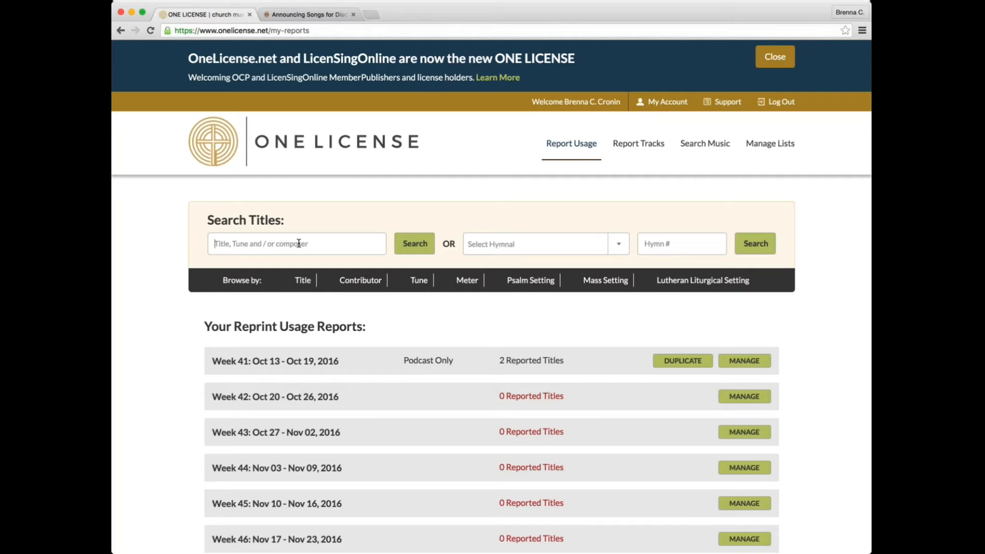
Step: Search titles for 'all are welcome' and expand all hymnal versions of the Marty Haugen setting
text(all are welco)
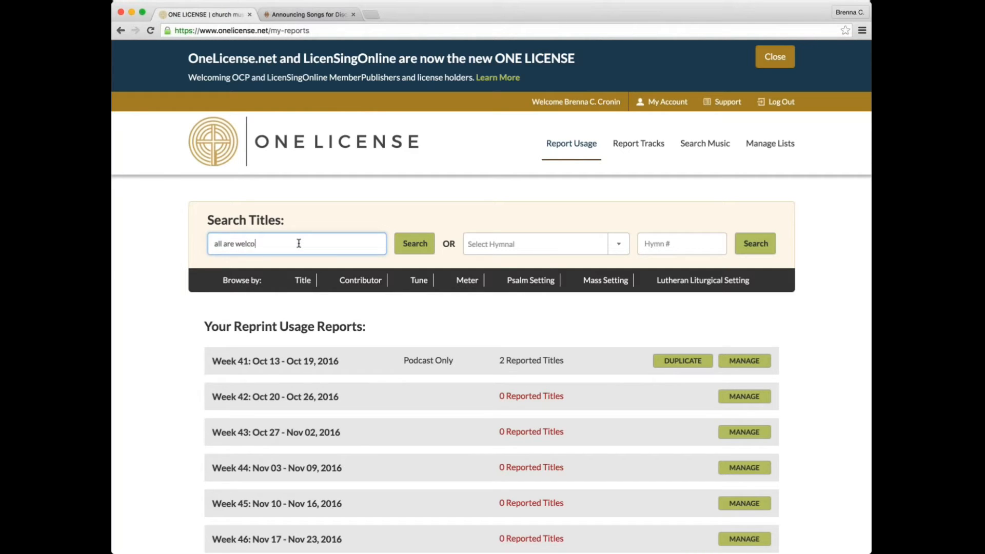
text(me)
key(Return)
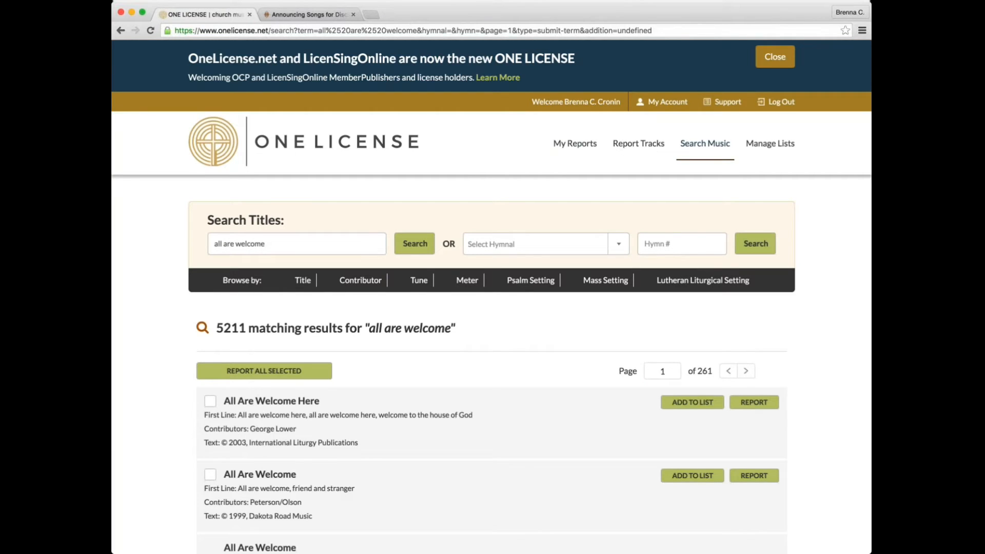
scroll(154, 302, down, 4)
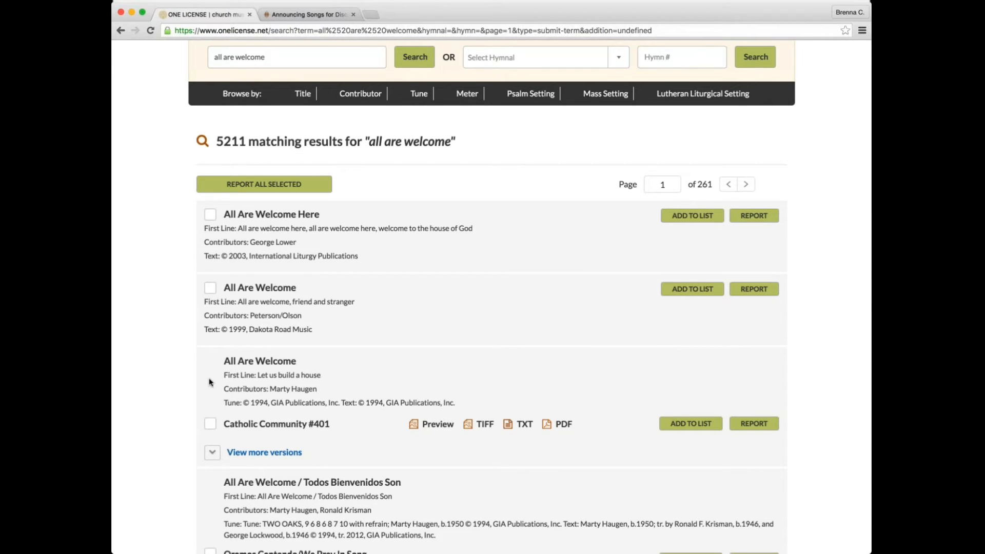
click(212, 452)
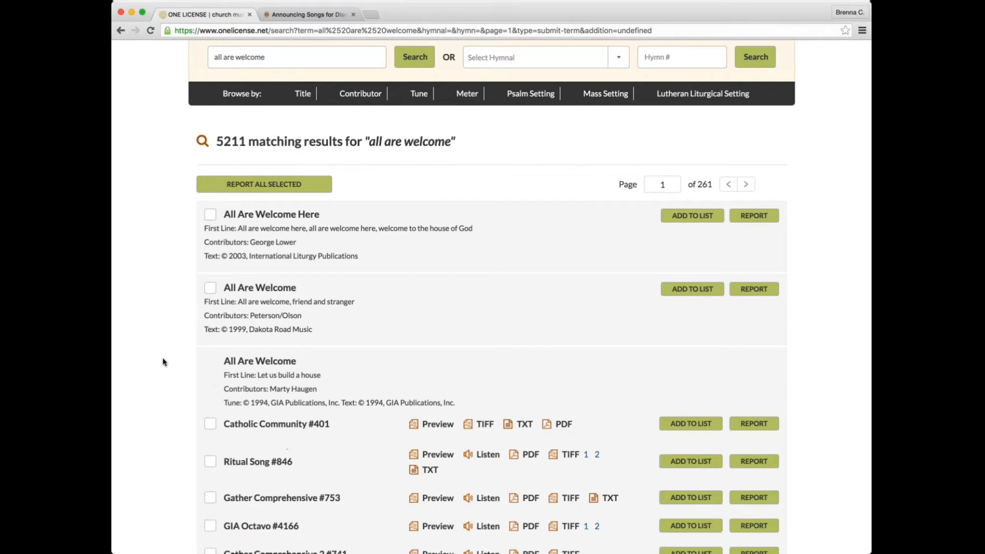
scroll(163, 362, down, 5)
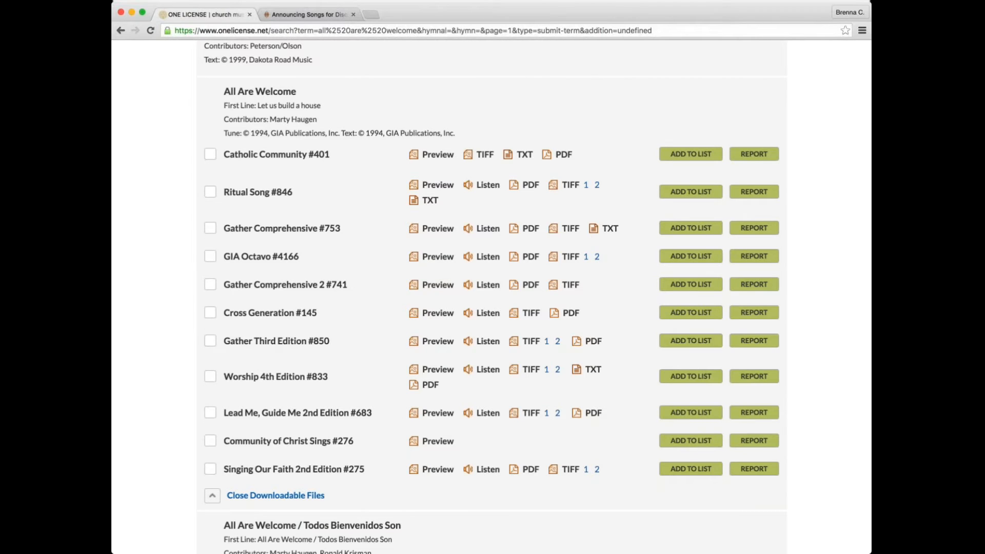
click(440, 160)
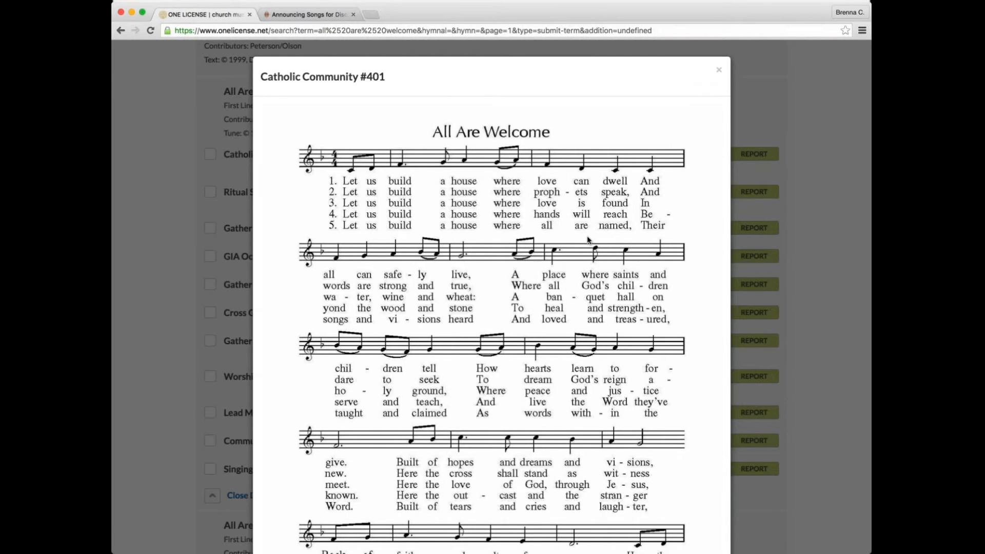
scroll(589, 238, down, 1)
scroll(588, 240, down, 5)
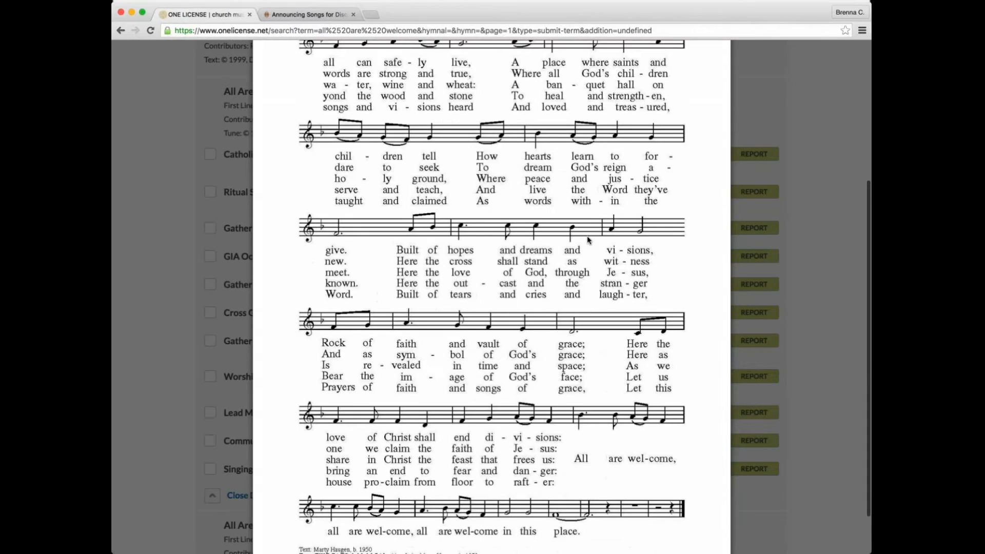
scroll(587, 240, down, 1)
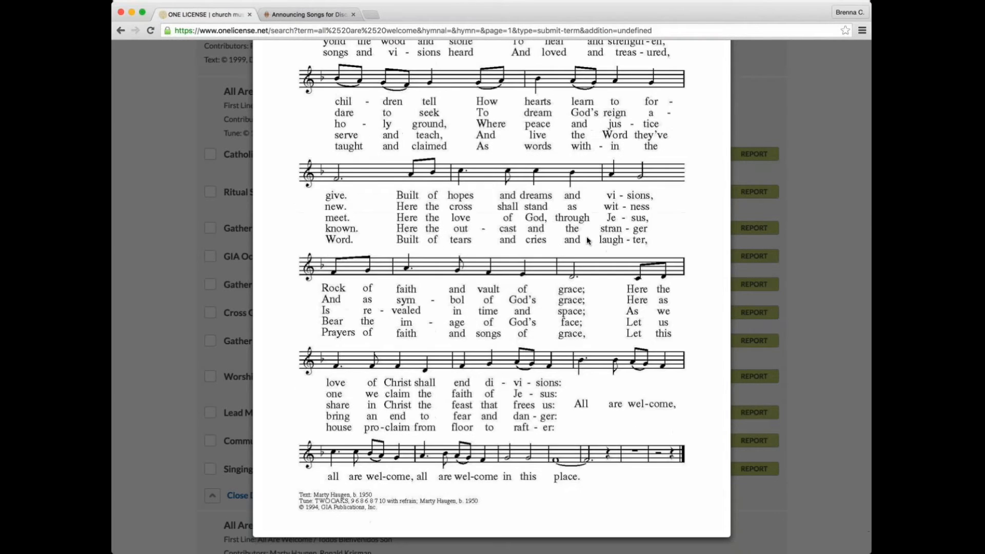
scroll(588, 241, up, 5)
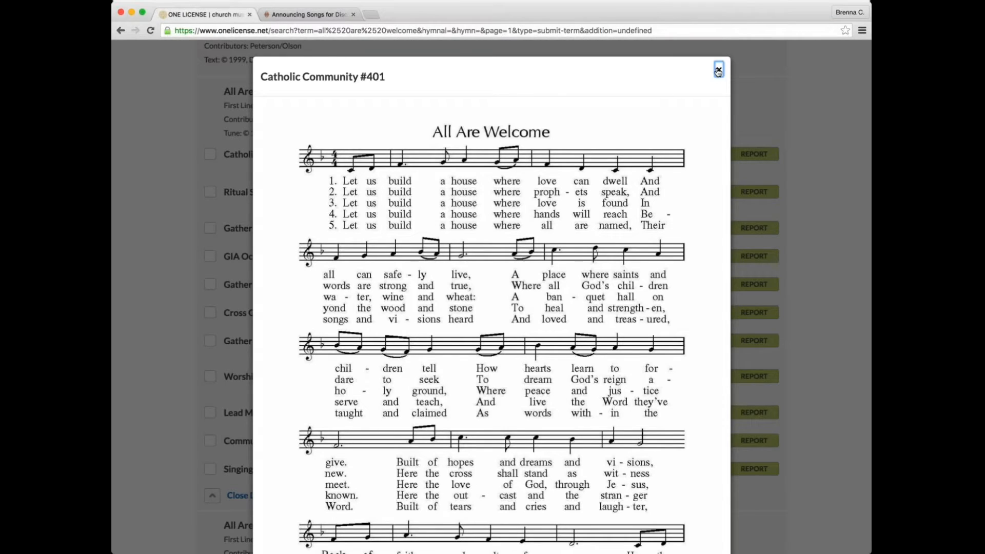
click(718, 72)
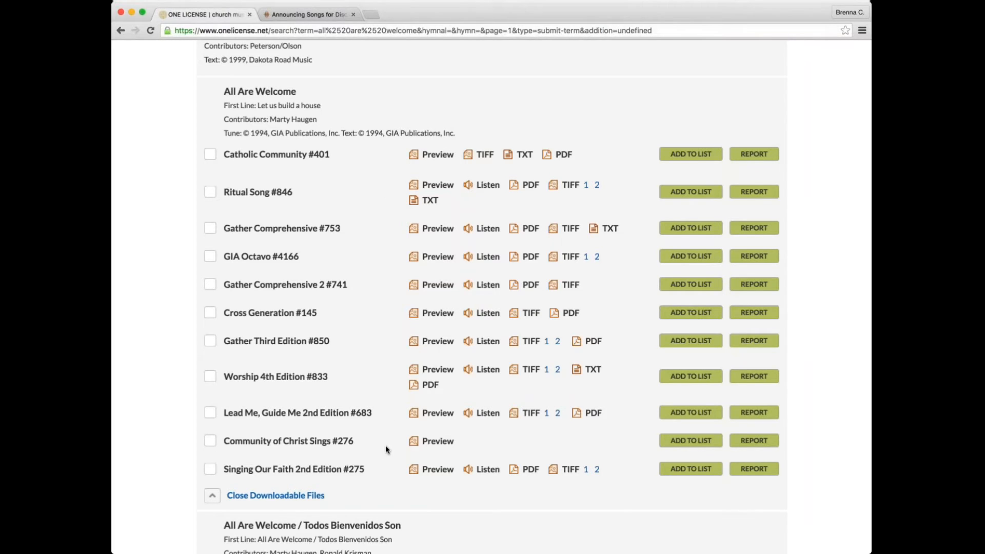
click(443, 370)
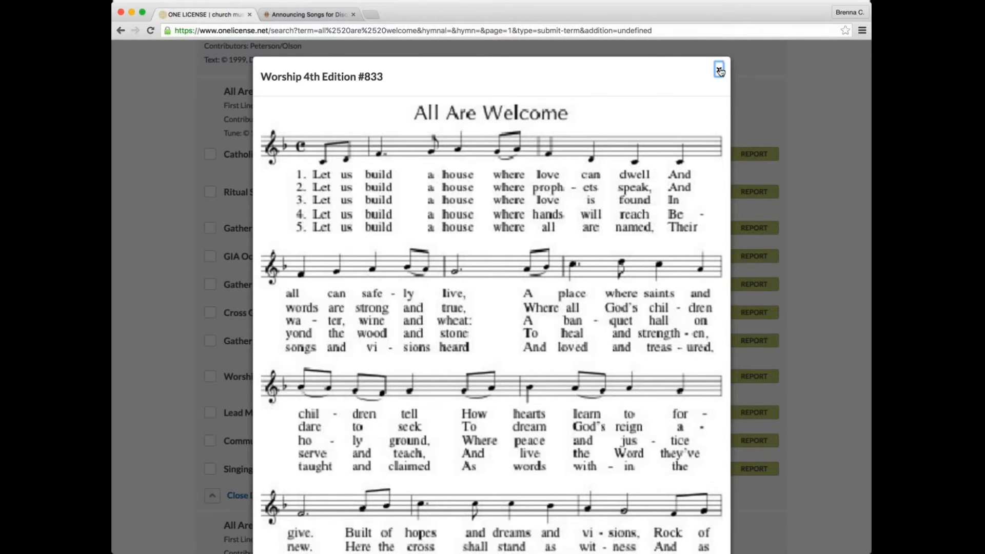
click(719, 70)
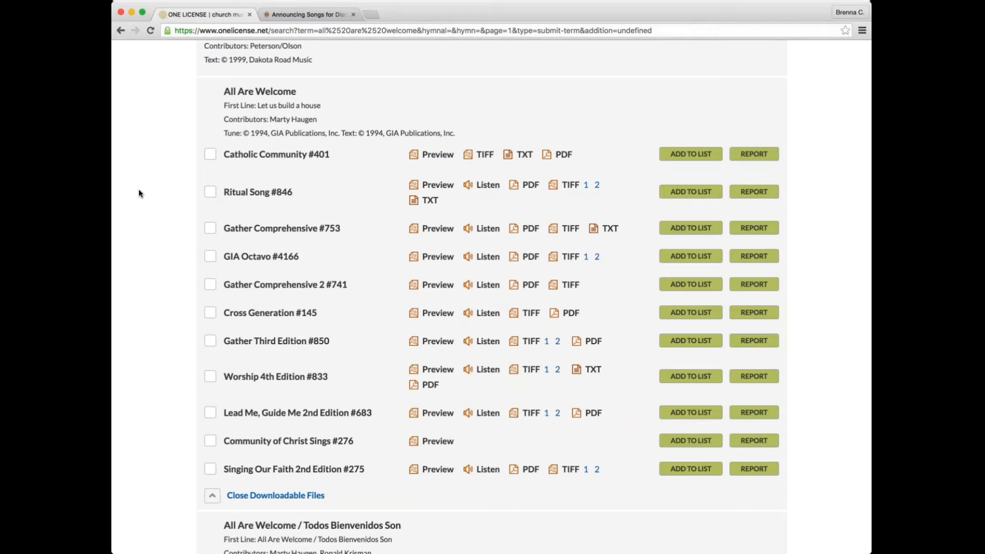
Step: Search titles for 'table of plenty' and expand all hymnal versions of Table of Plenty
scroll(137, 194, up, 10)
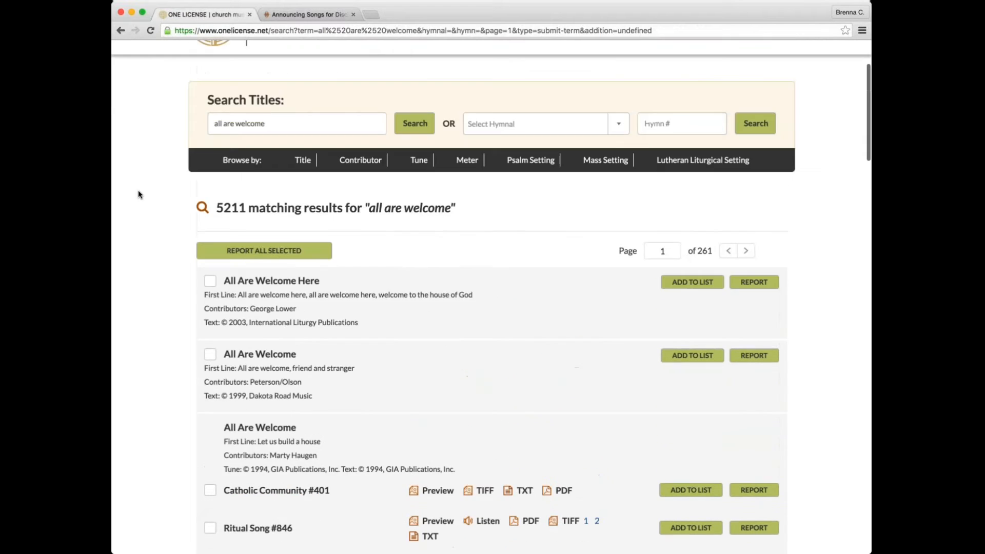
click(551, 178)
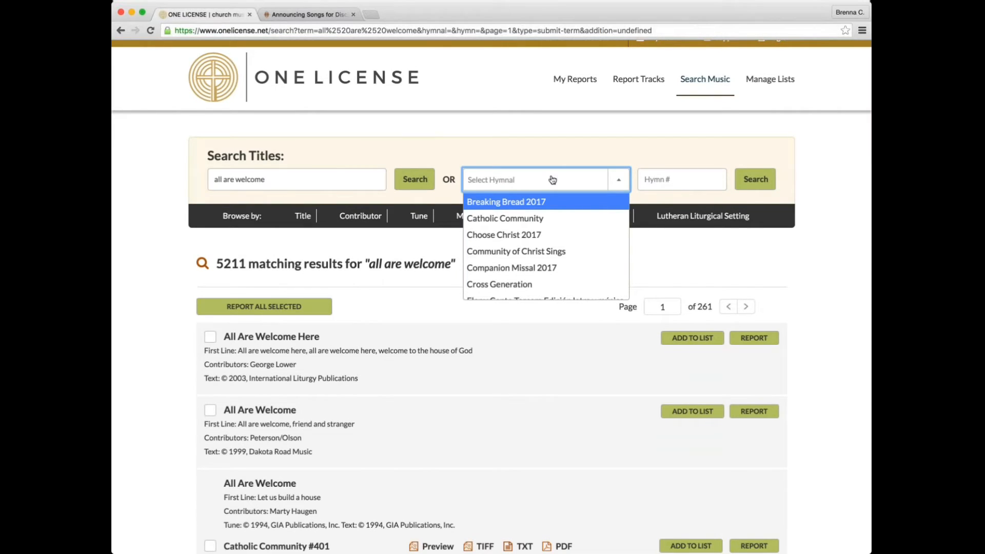
drag(319, 180, 156, 176)
text(table of plenty)
key(Return)
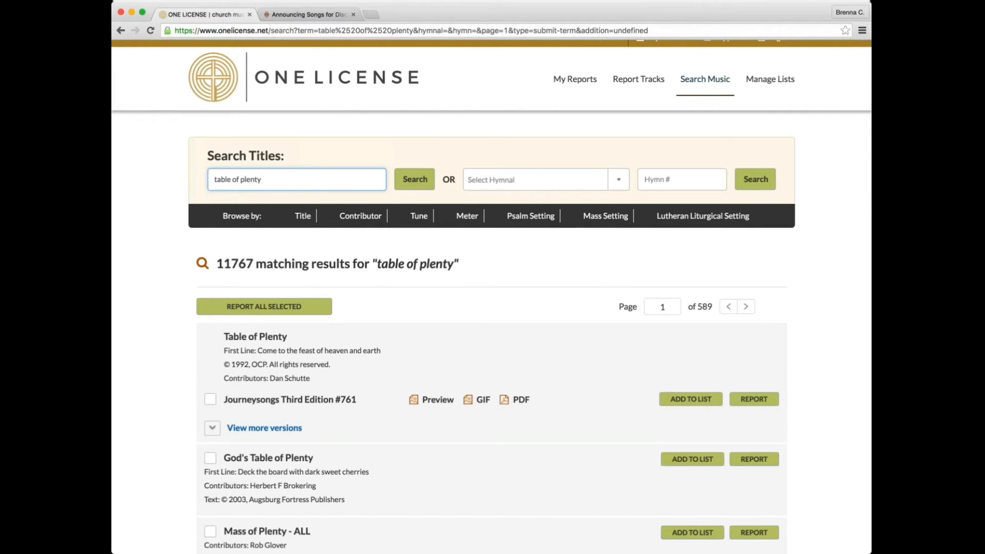
click(256, 427)
scroll(156, 373, down, 2)
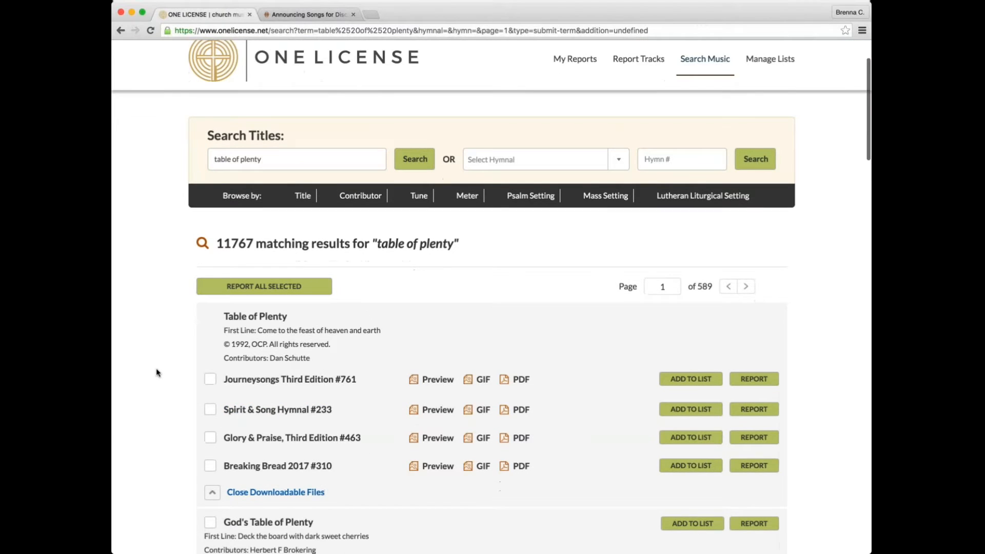
scroll(156, 373, up, 3)
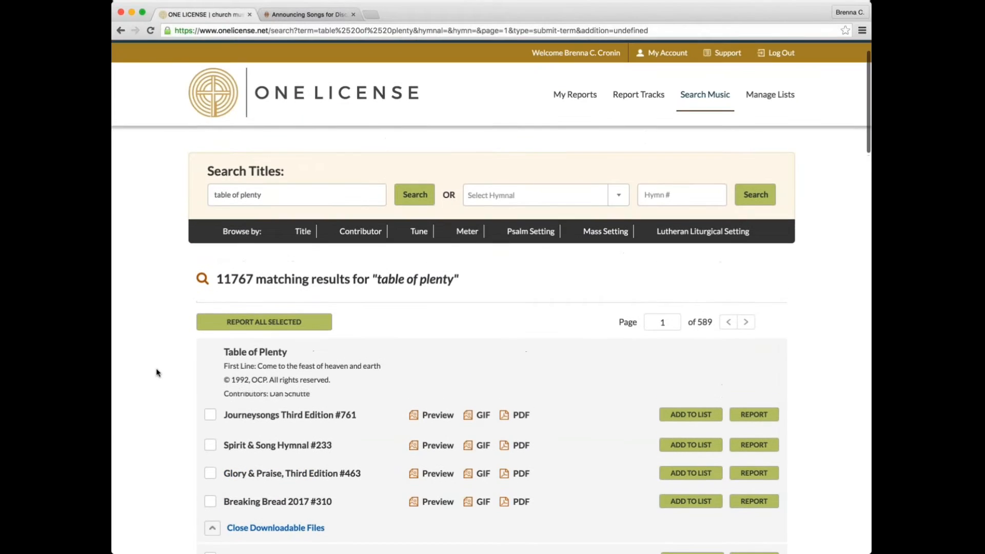
Step: Look up hymn 310 in Breaking Bread 2017, which finds Table of Plenty, then clear the number
click(538, 195)
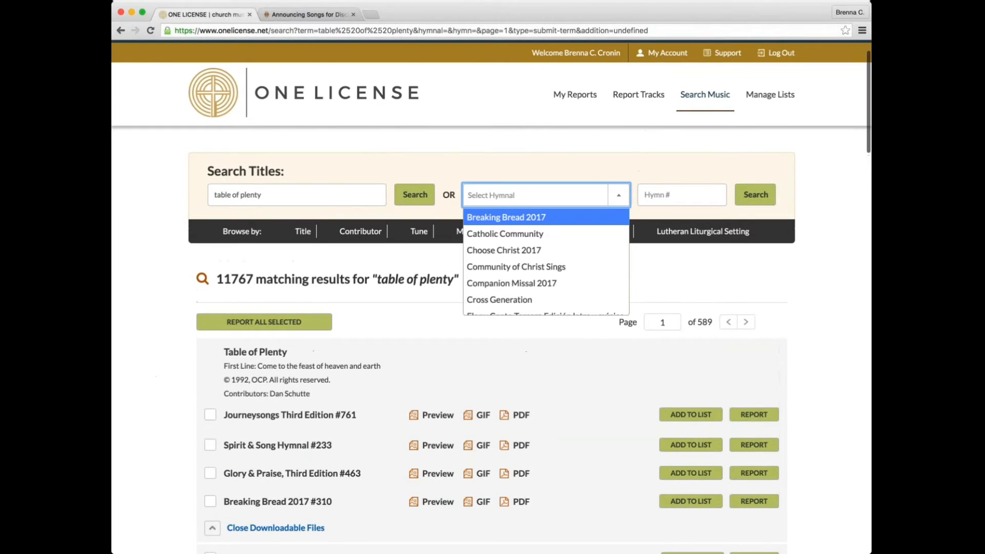
click(590, 215)
text(310)
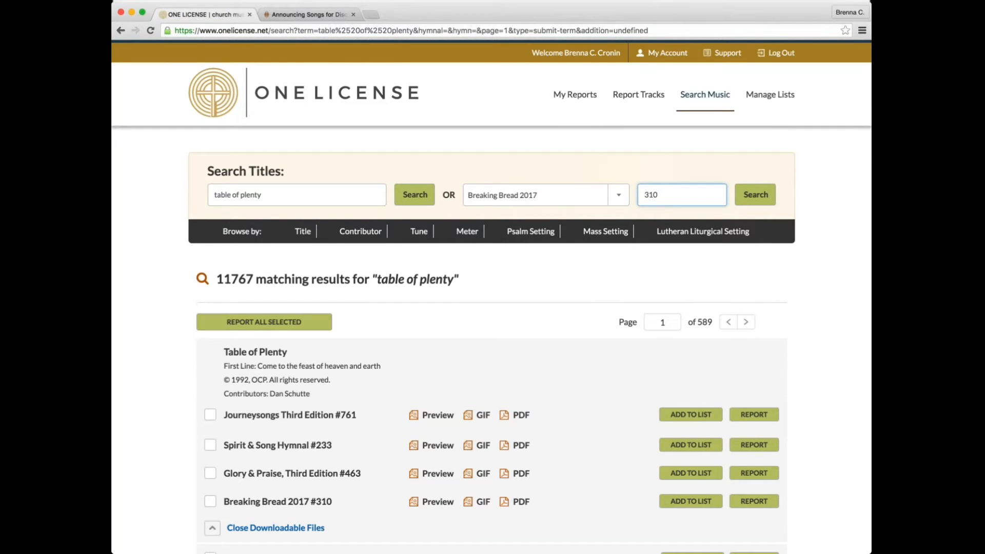
key(Return)
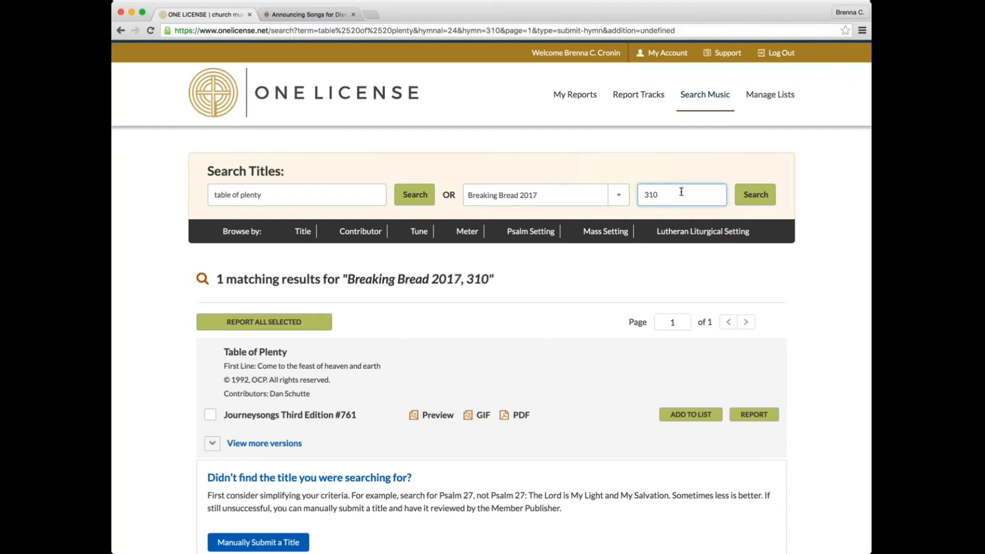
key(BackSpace)
key(BackSpace)
key(BackSpace)
click(564, 195)
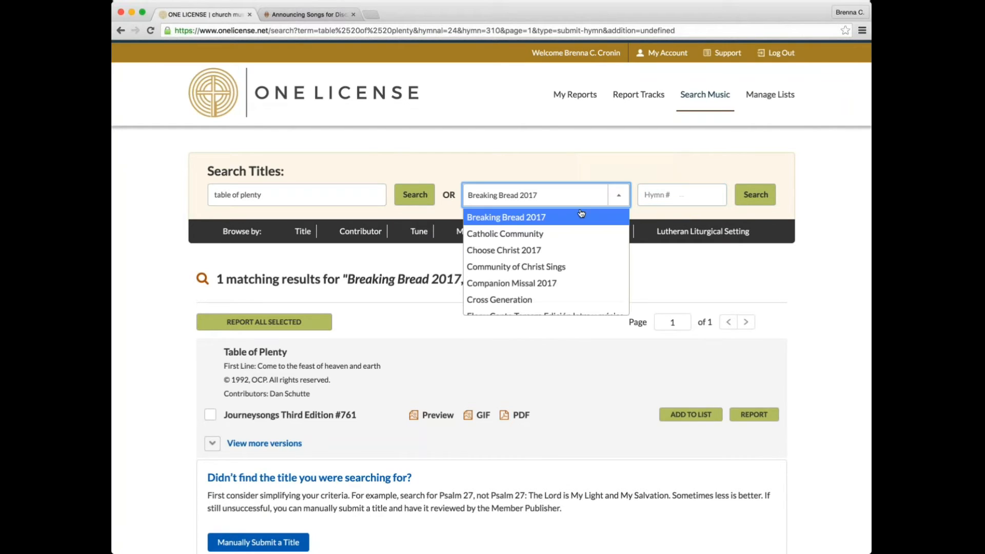
Step: Look up hymn 202 in Spirit & Song Hymnal and show all versions of A Rightful Place
scroll(566, 275, down, 4)
scroll(566, 275, down, 4)
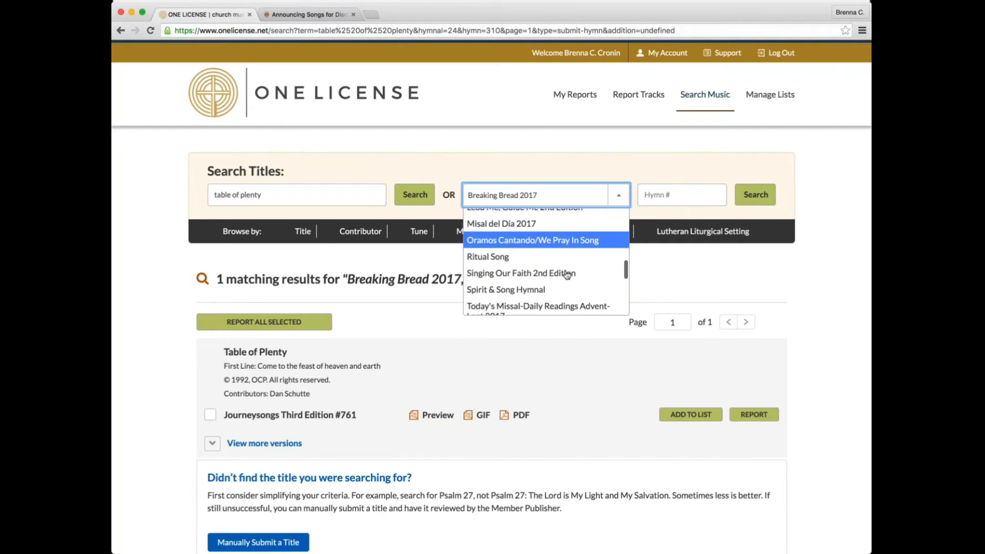
click(541, 259)
click(668, 195)
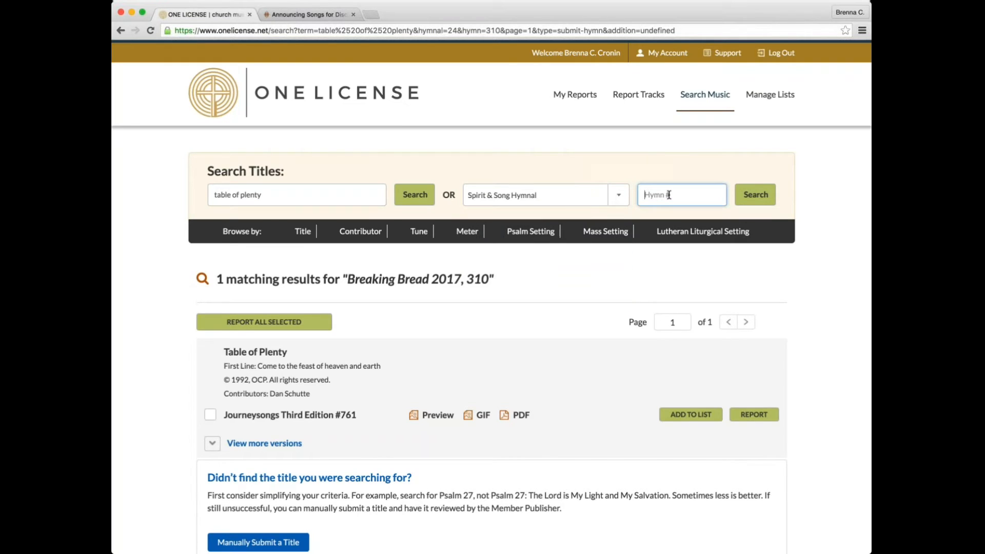
text(202)
key(Return)
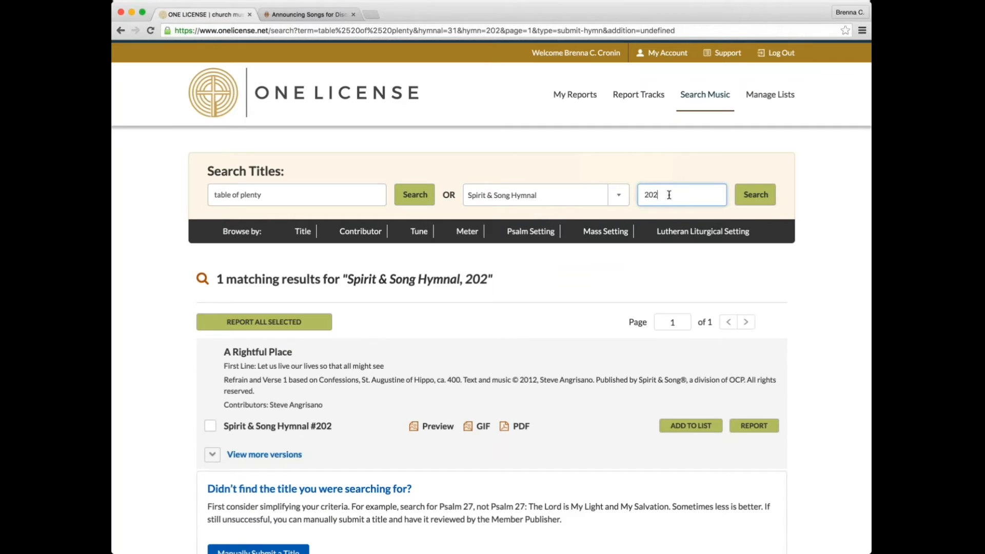
click(282, 456)
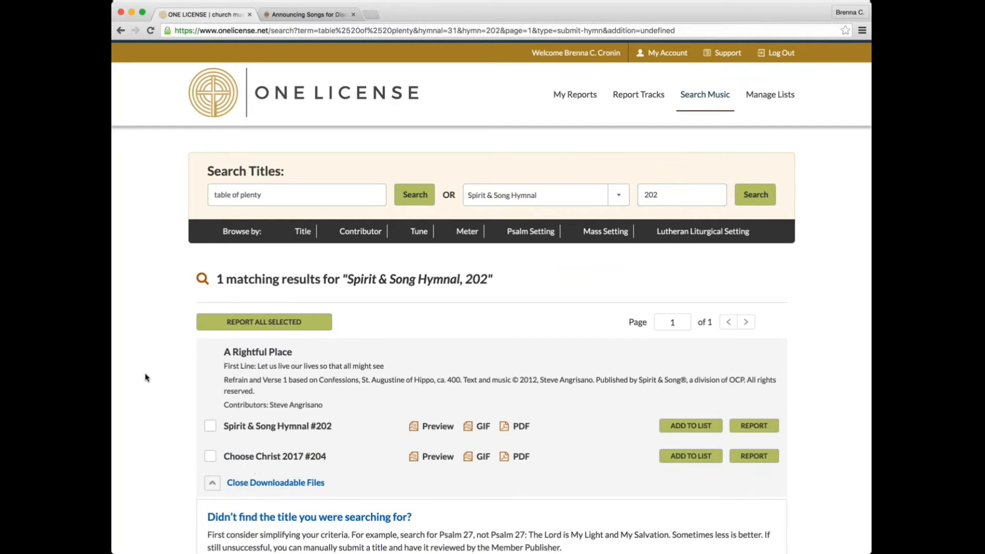
scroll(145, 378, down, 3)
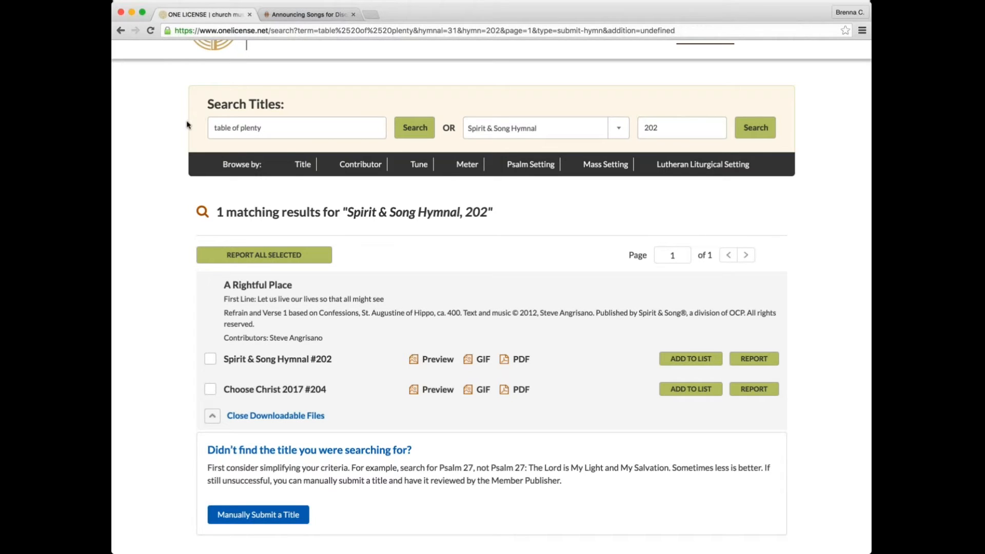
click(274, 126)
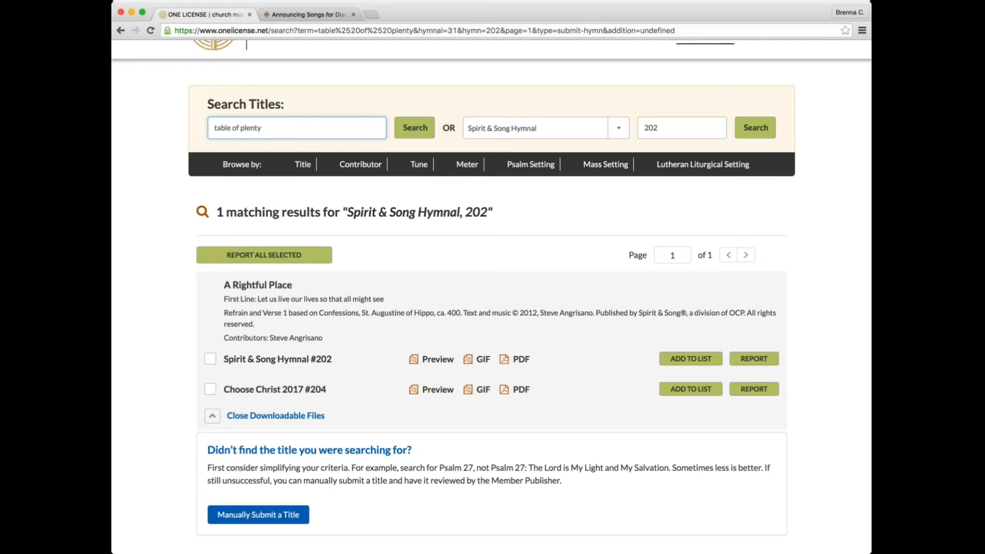
Step: Start a manual title submission for 'table of plenty' and review its Song Title and Additional Information fields
click(260, 513)
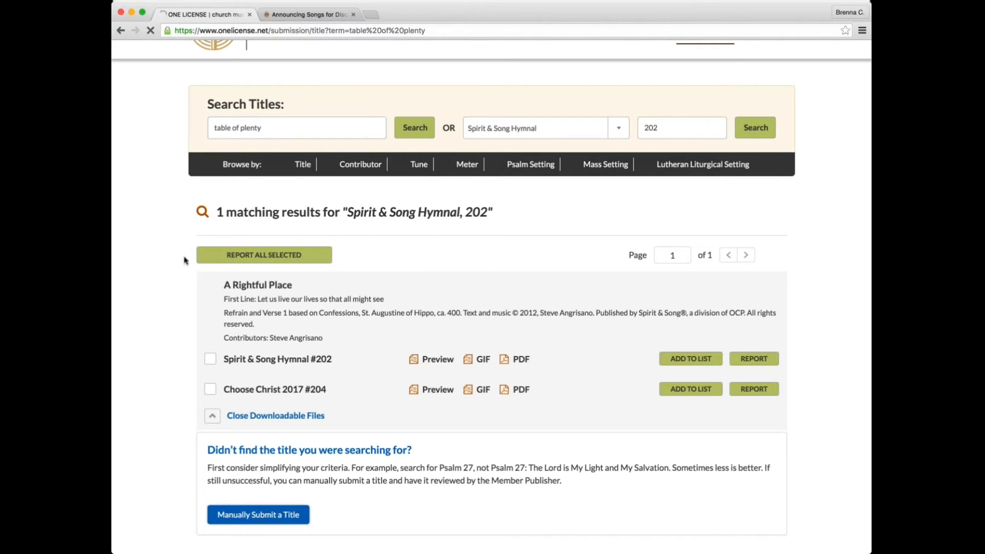
scroll(190, 195, down, 3)
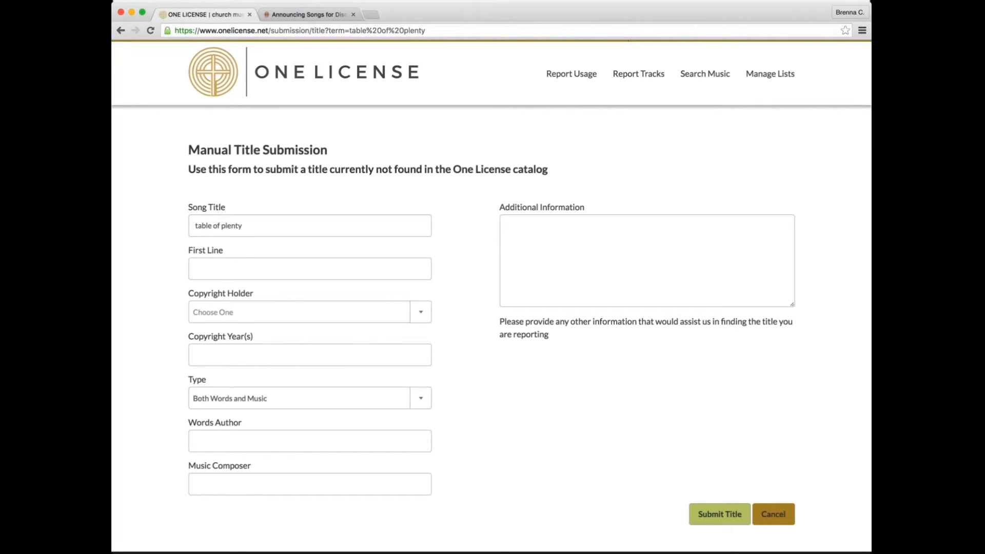
drag(263, 224, 156, 211)
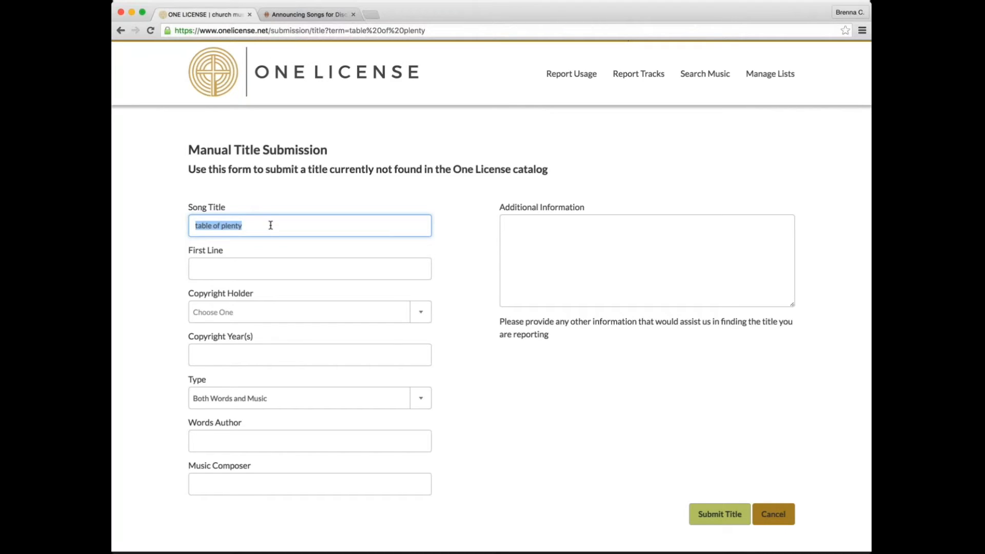
click(521, 245)
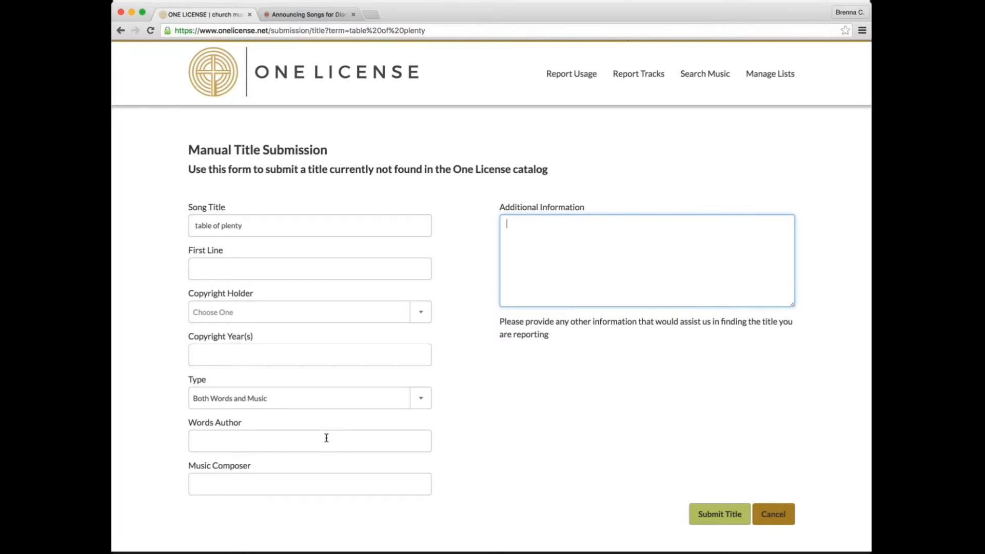
scroll(326, 438, down, 1)
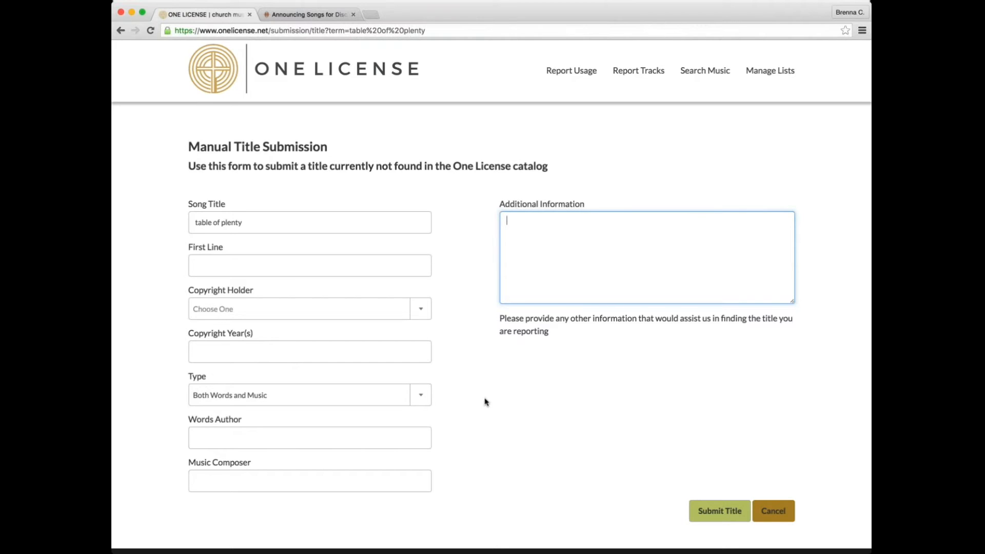
scroll(484, 402, up, 3)
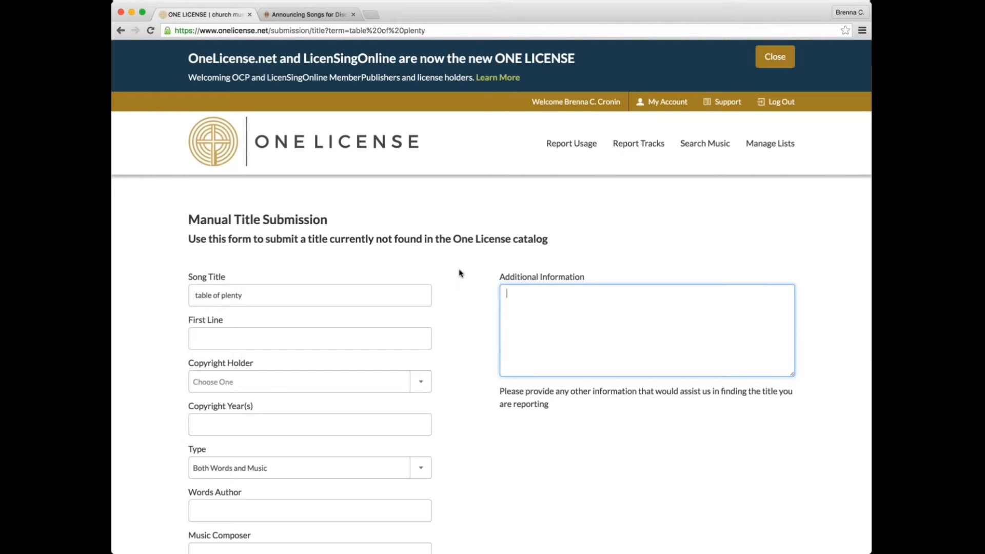
Step: Abandon the manual submission and go back to the Search Music page
click(480, 150)
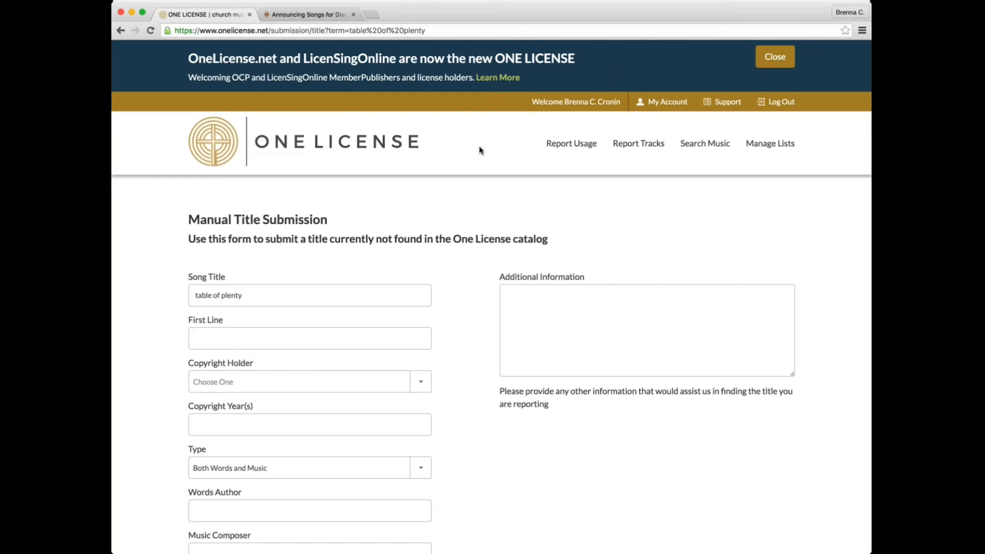
click(711, 149)
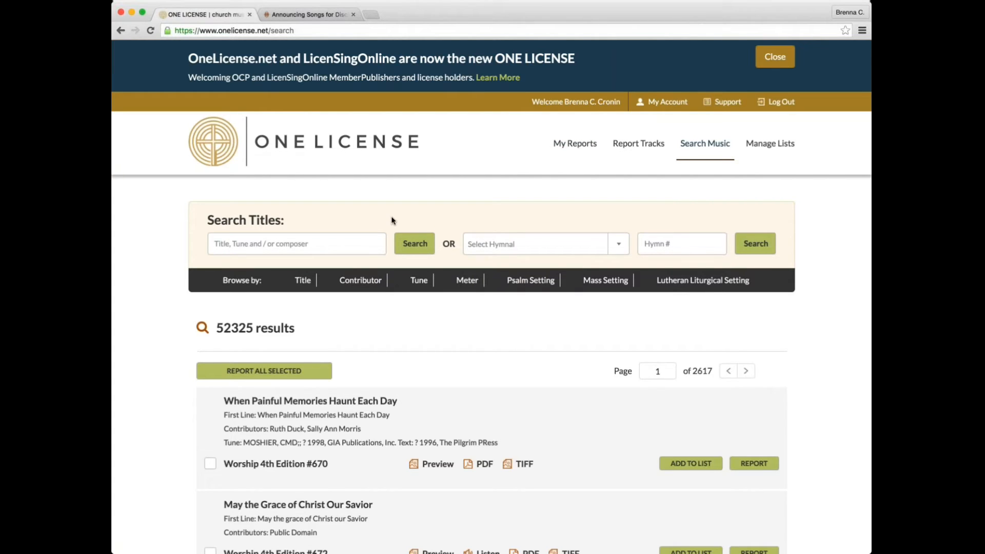
Step: Browse by tune name and list the hymns set to BEACH SPRING
click(418, 280)
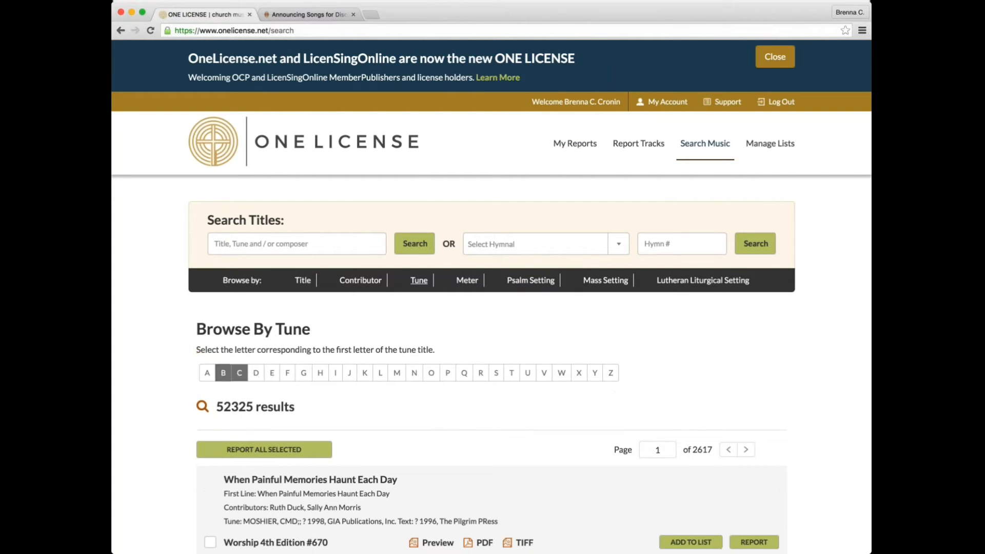
scroll(156, 333, down, 1)
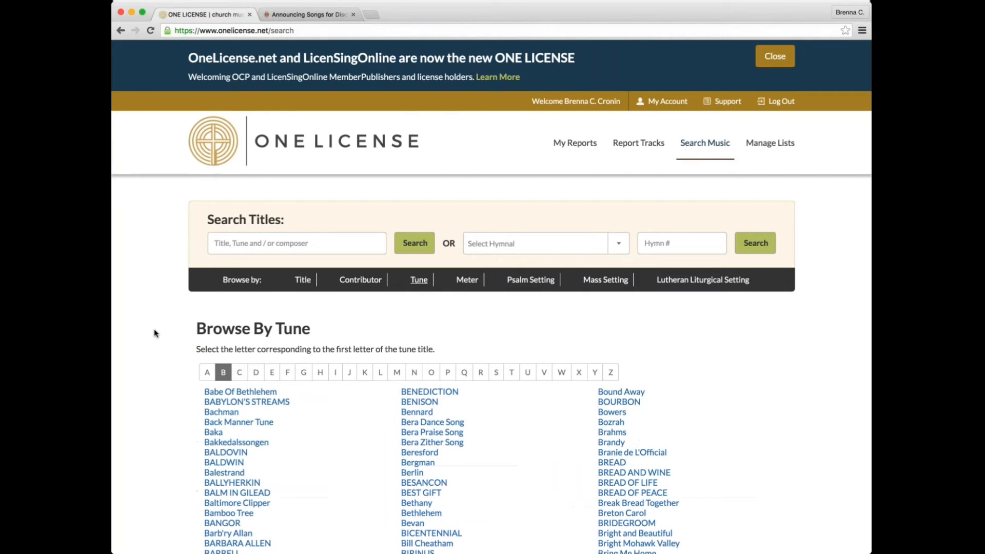
scroll(154, 333, down, 5)
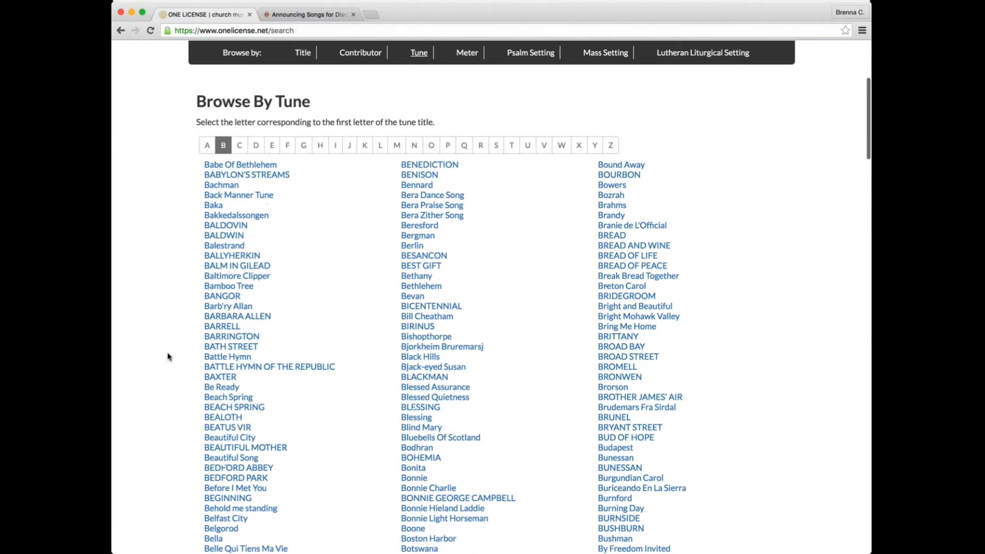
click(228, 397)
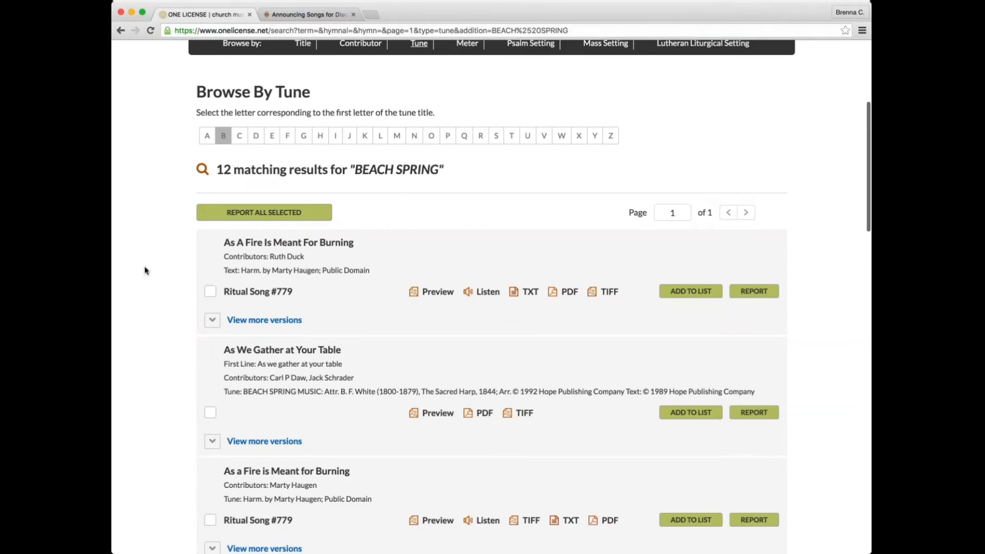
Step: Look through the 12 BEACH SPRING results, then switch browsing to Psalm Setting
scroll(144, 271, down, 3)
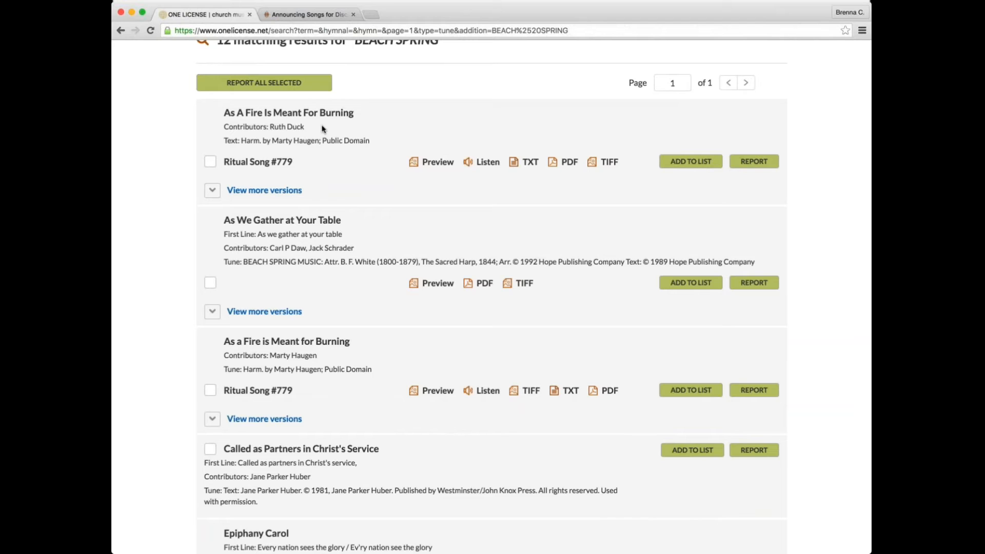
scroll(171, 176, down, 3)
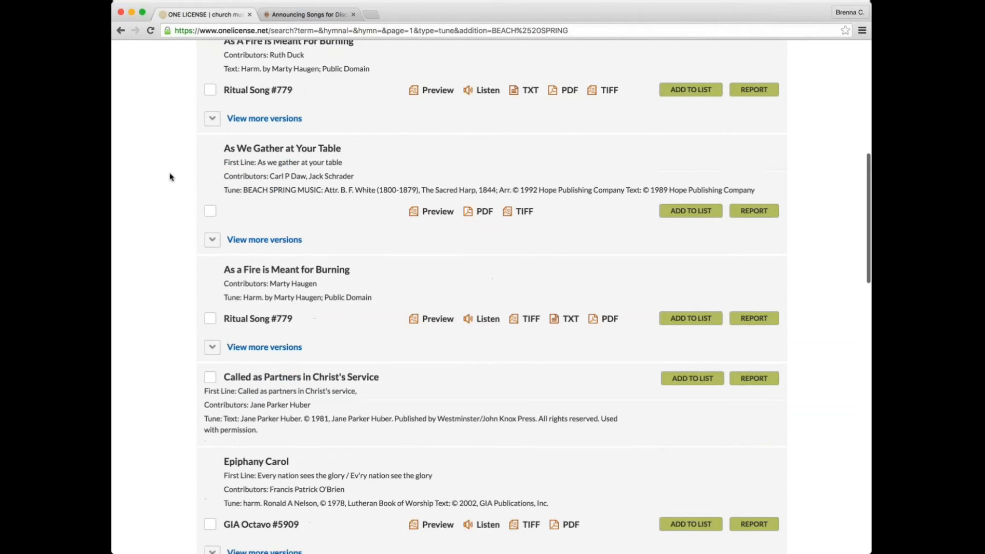
scroll(171, 177, up, 4)
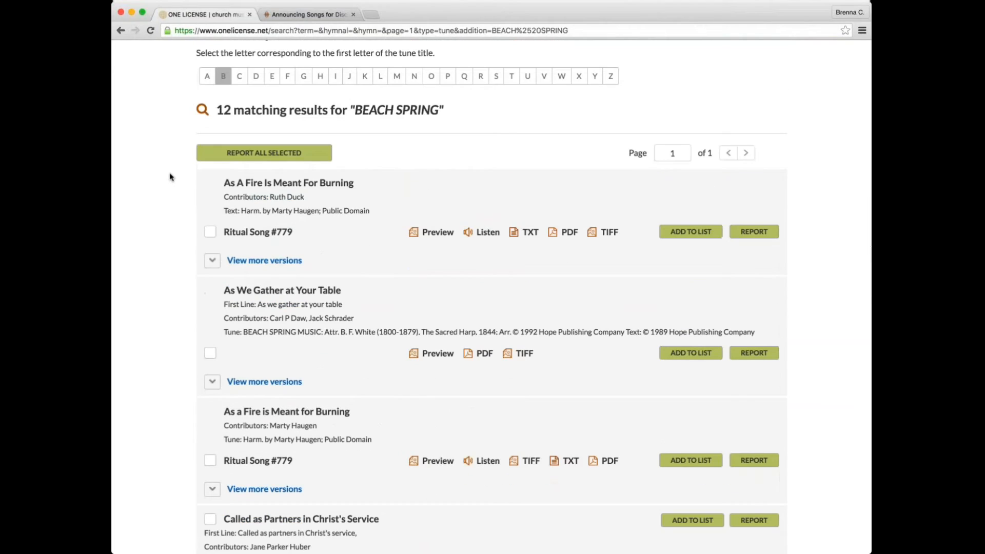
scroll(171, 177, up, 5)
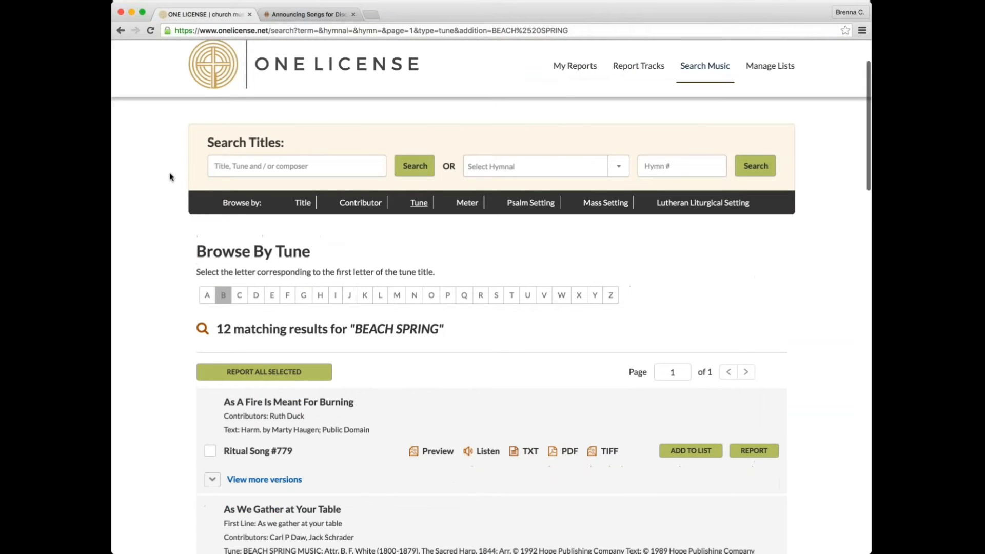
click(530, 222)
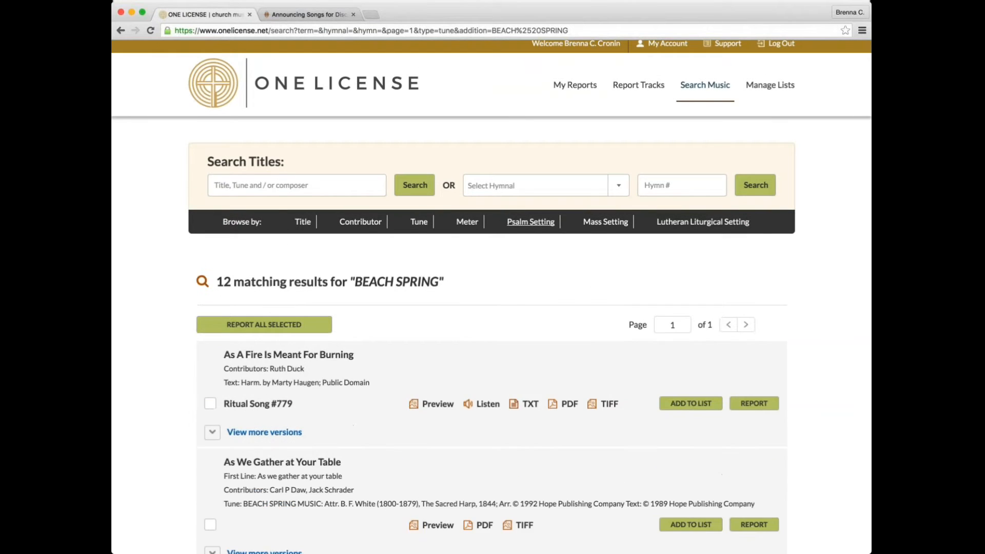
Step: Browse settings of Psalm 23 and scroll through the 162 results
click(292, 312)
text(23)
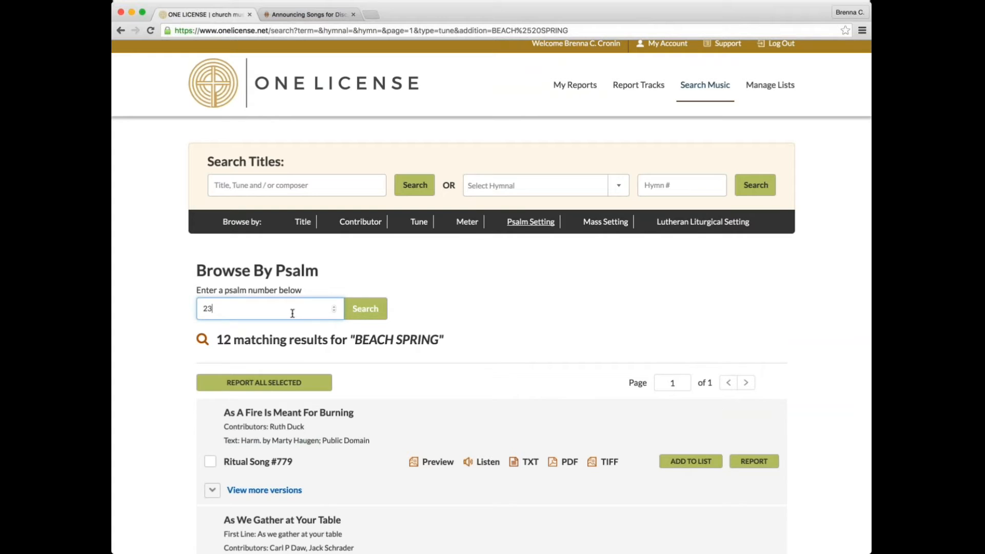
click(366, 308)
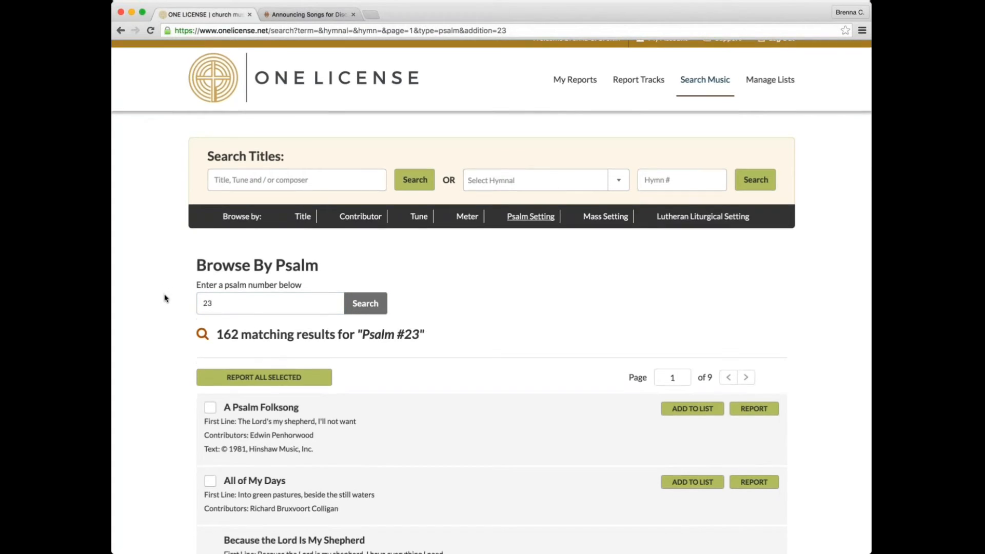
scroll(164, 298, down, 5)
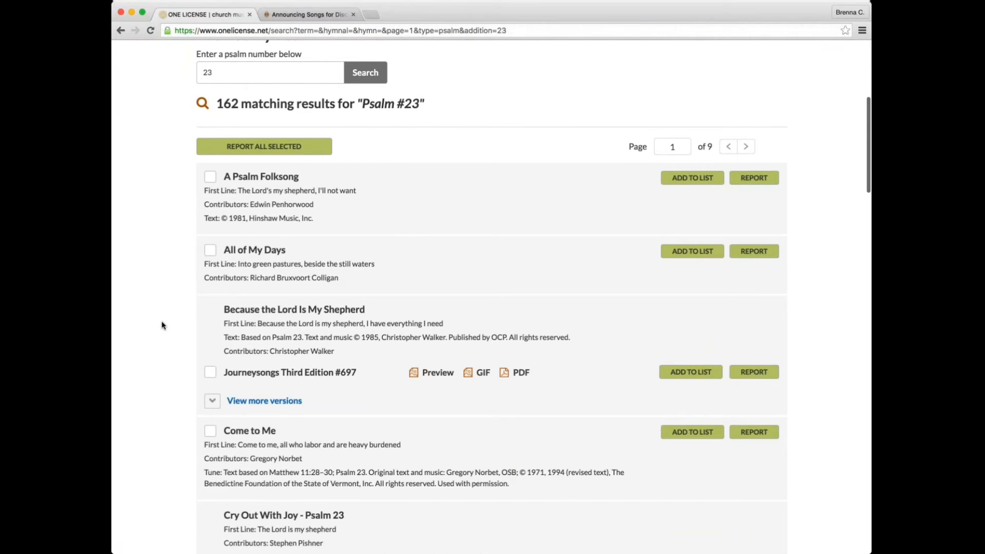
scroll(162, 325, down, 2)
scroll(162, 325, down, 4)
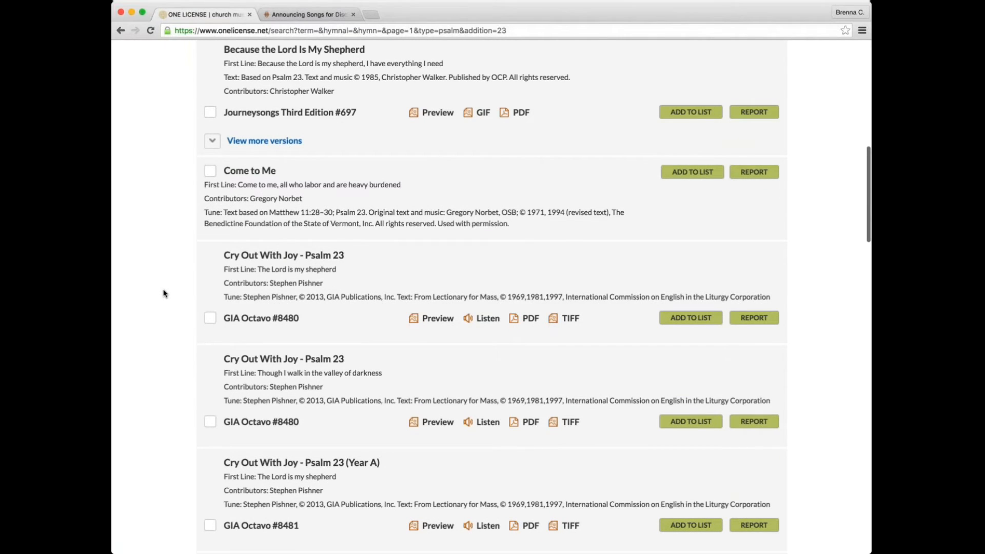
scroll(190, 319, down, 1)
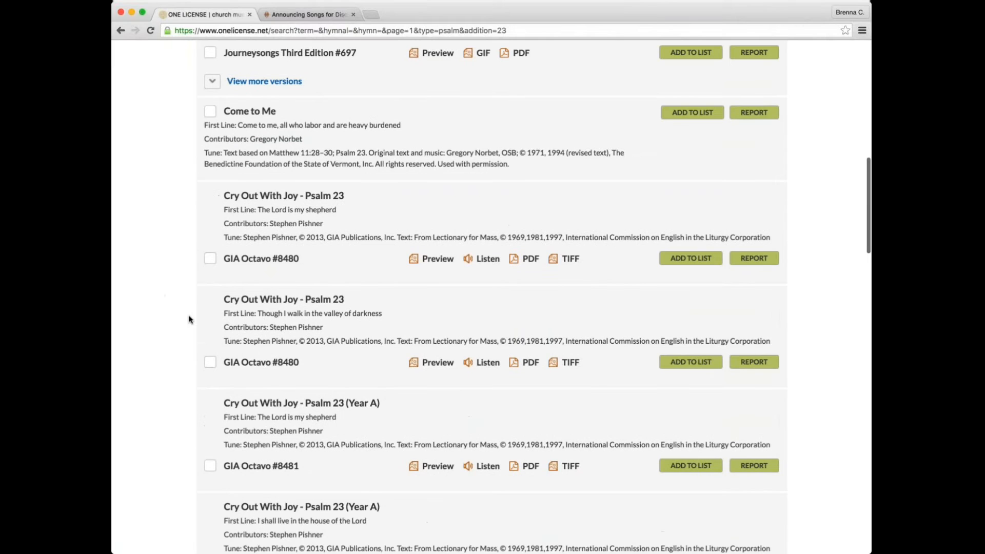
scroll(189, 319, down, 2)
scroll(147, 408, down, 1)
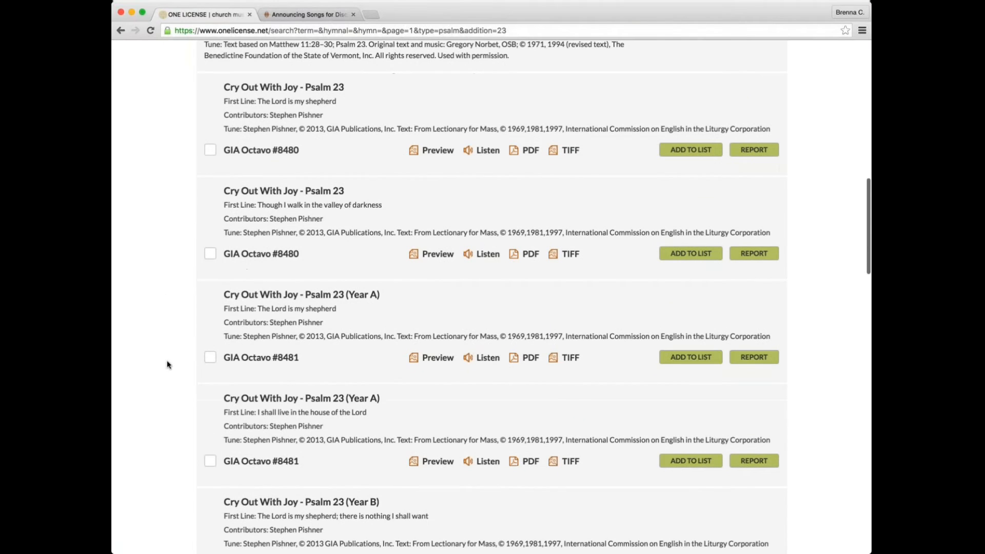
scroll(163, 336, up, 15)
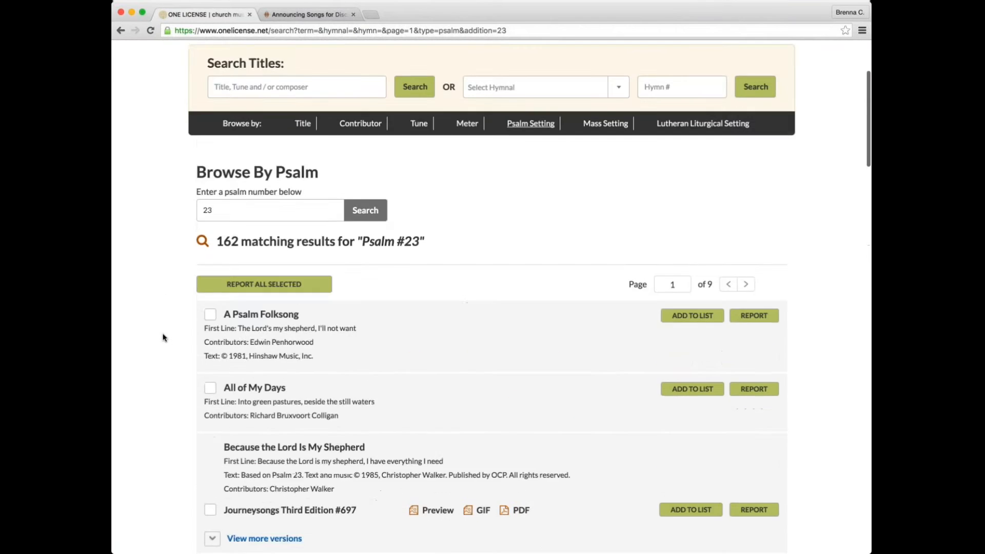
Step: Browse by mass setting and show all parts of A Community Mass
click(615, 279)
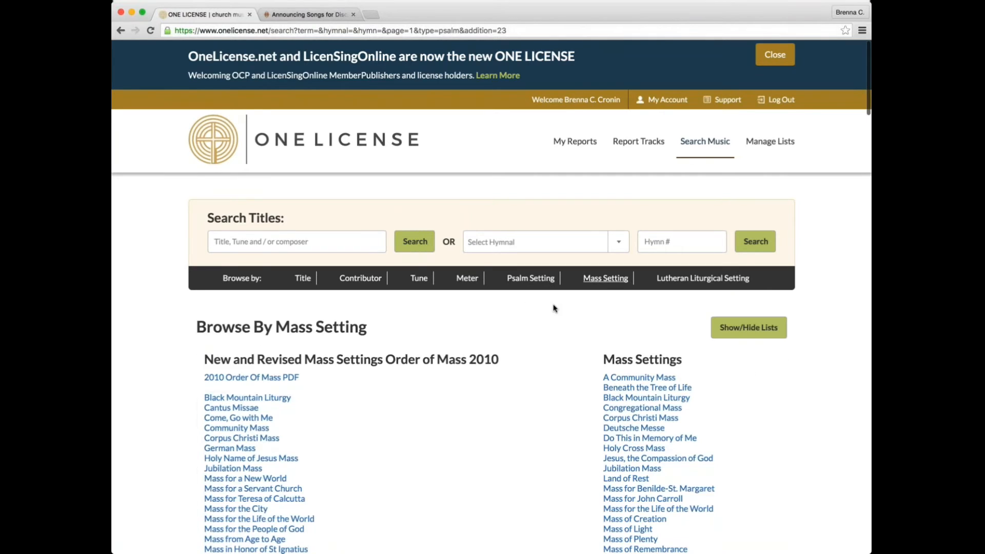
scroll(553, 307, down, 2)
scroll(553, 308, down, 2)
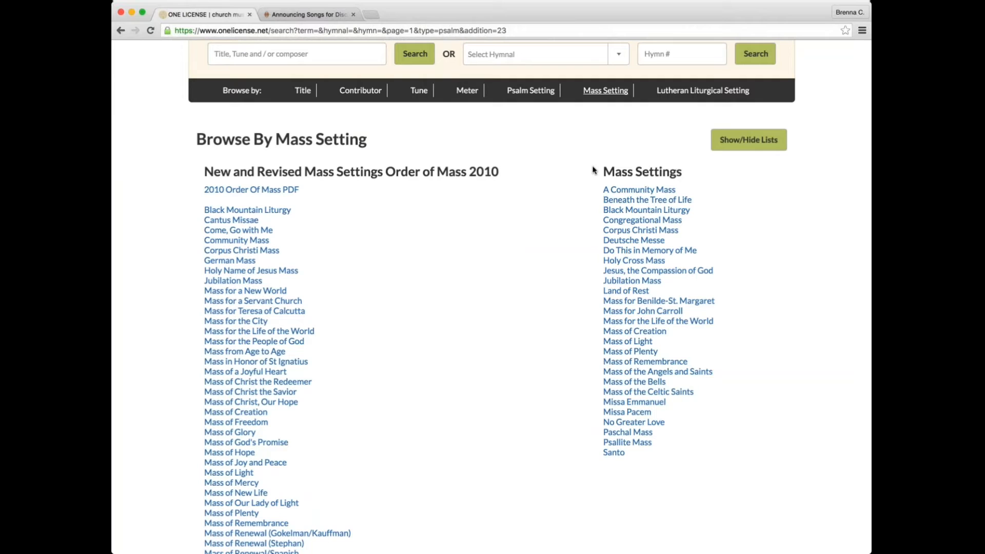
scroll(575, 205, down, 3)
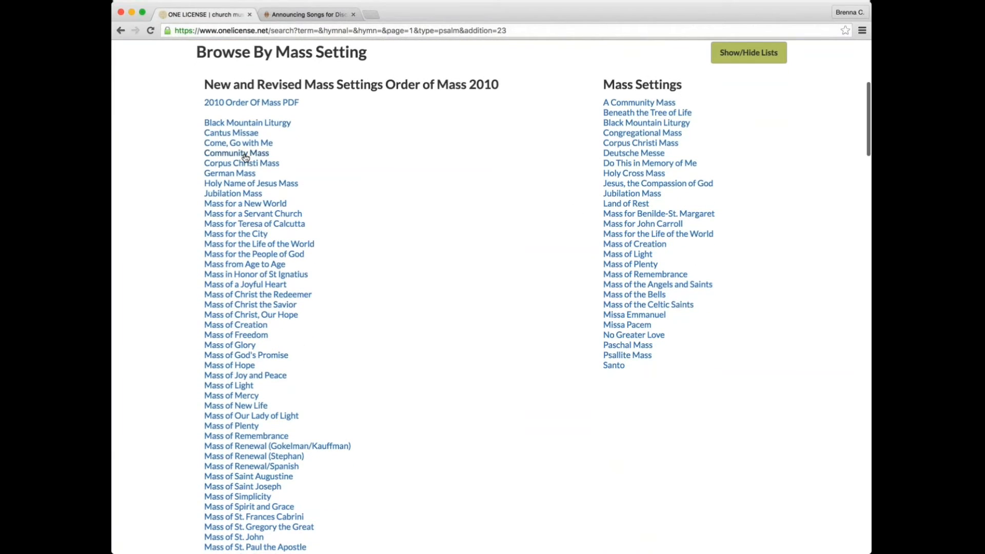
click(245, 154)
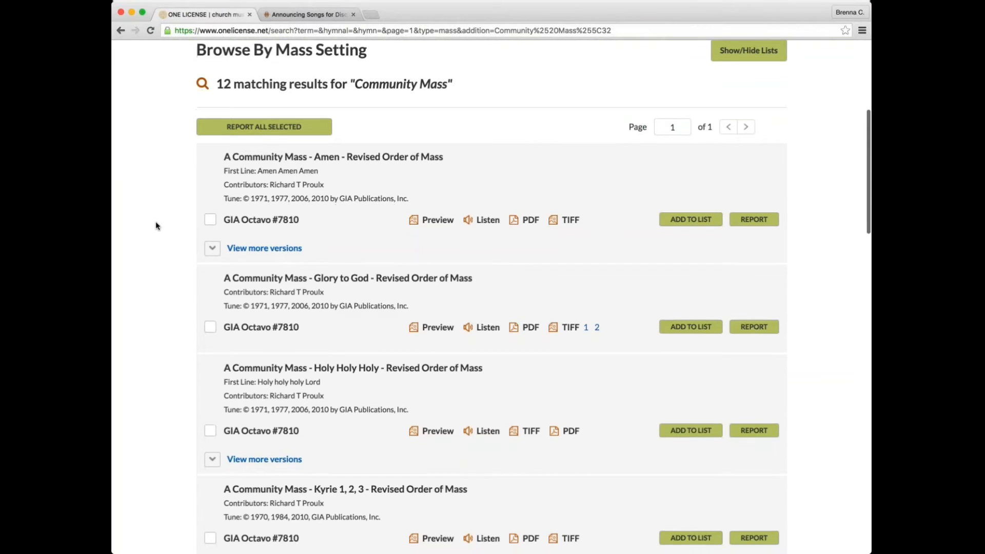
scroll(156, 222, down, 6)
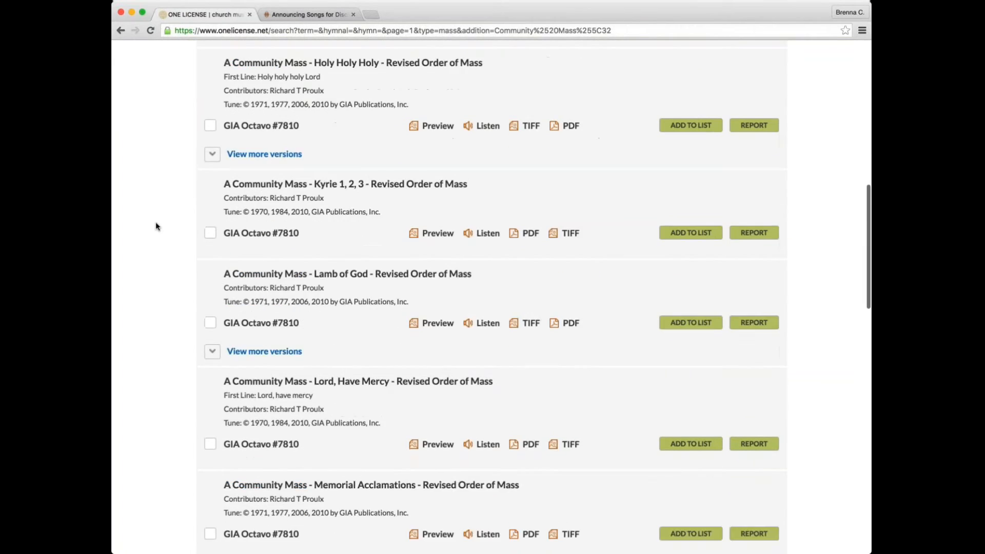
scroll(156, 226, down, 2)
scroll(156, 226, up, 9)
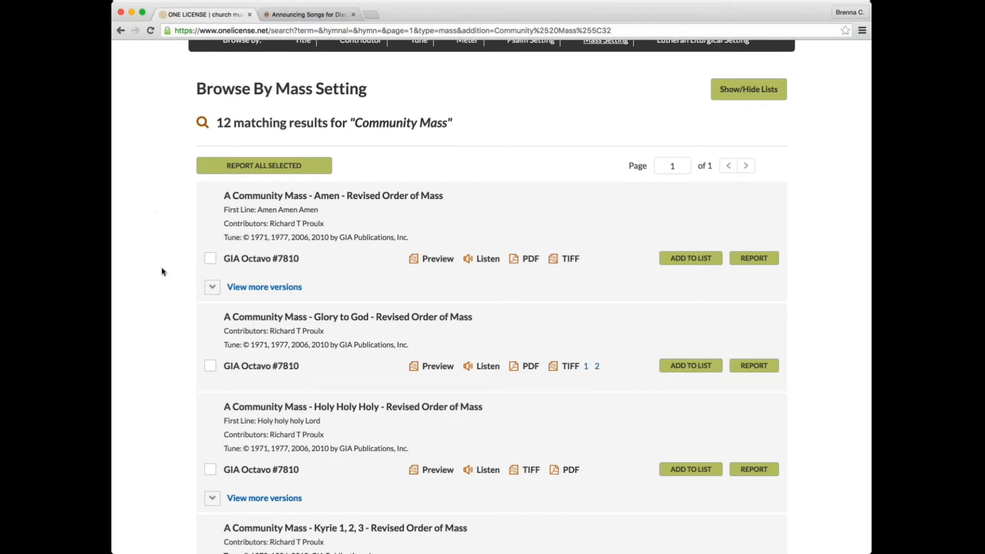
Step: Select the Amen, Glory to God and Kyrie parts and report all three together
click(210, 258)
click(210, 365)
scroll(164, 373, down, 3)
click(210, 399)
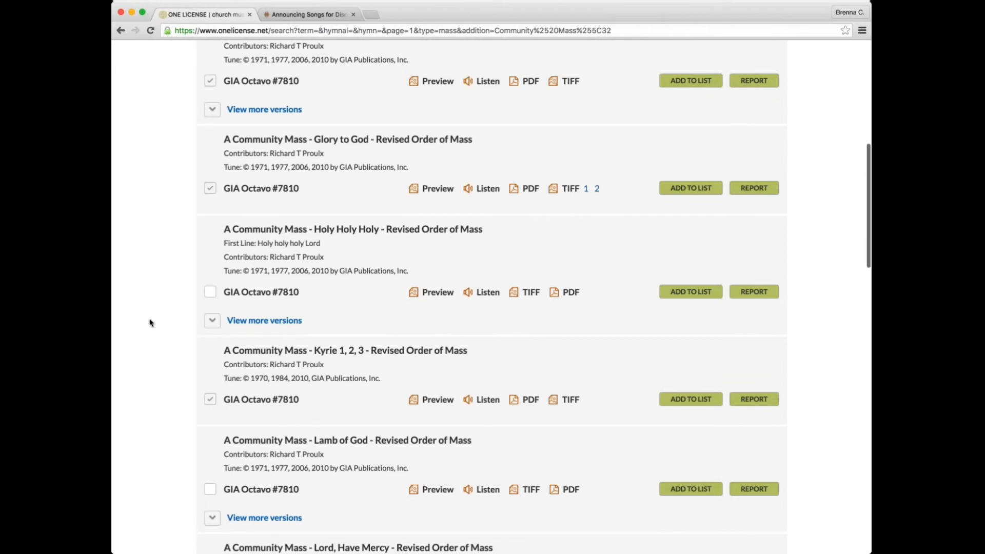
scroll(172, 286, up, 5)
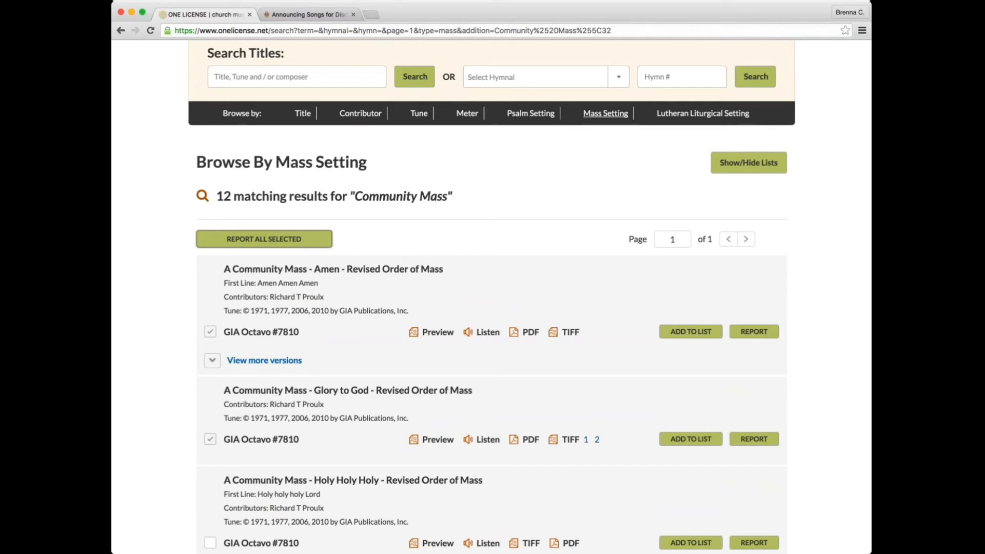
click(263, 238)
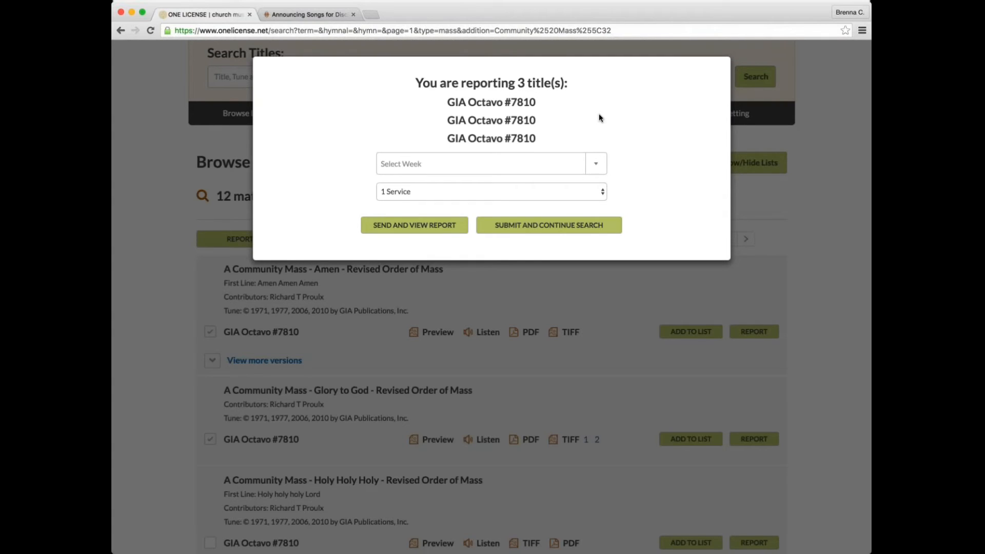
Step: Submit the three-title report for Week 01 (Jan 05 – Jan 11, 2017) with 1 service
click(595, 163)
scroll(533, 247, down, 3)
scroll(533, 247, down, 2)
click(513, 202)
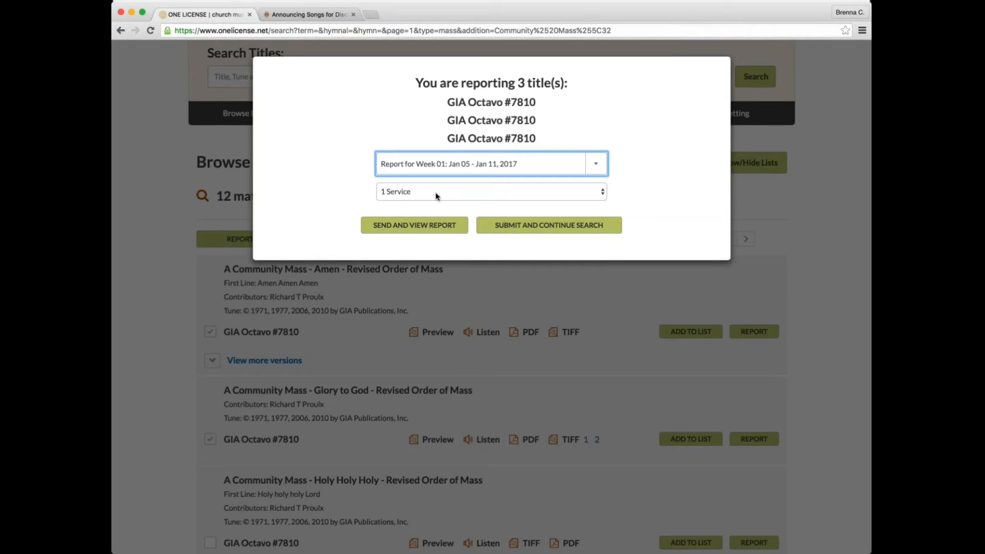
key(Tab)
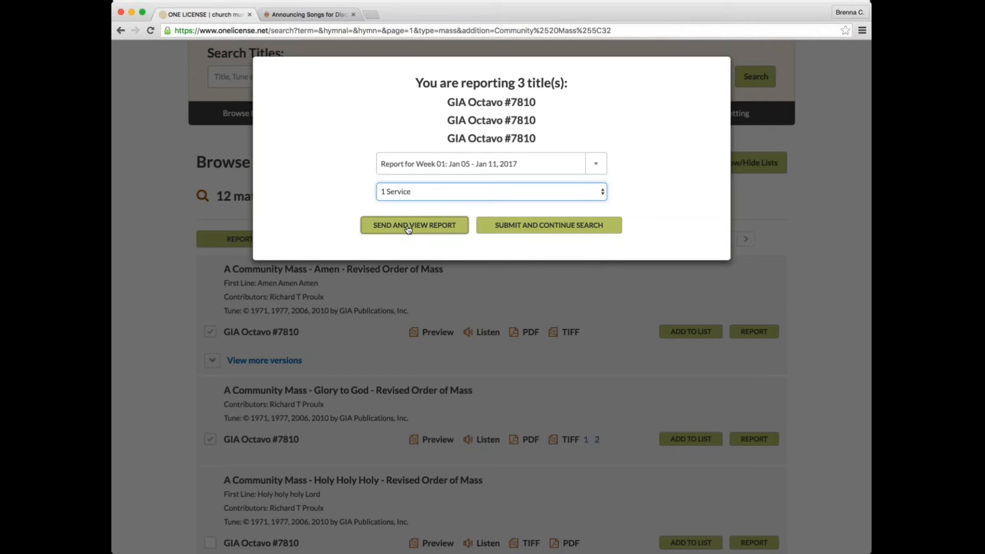
click(550, 231)
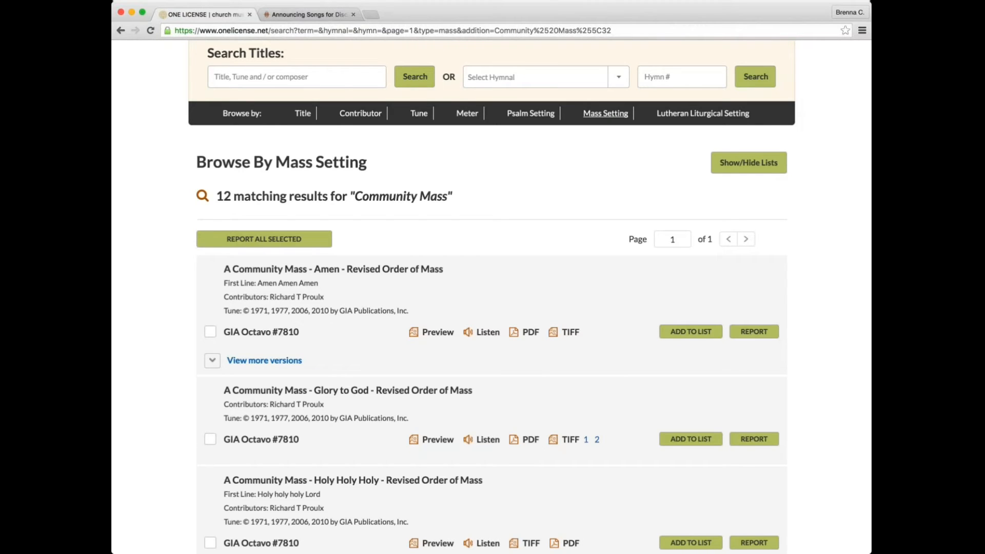
Step: Save A Community Mass – Amen (GIA Octavo #7810) to the existing Ordinary Time list
click(691, 331)
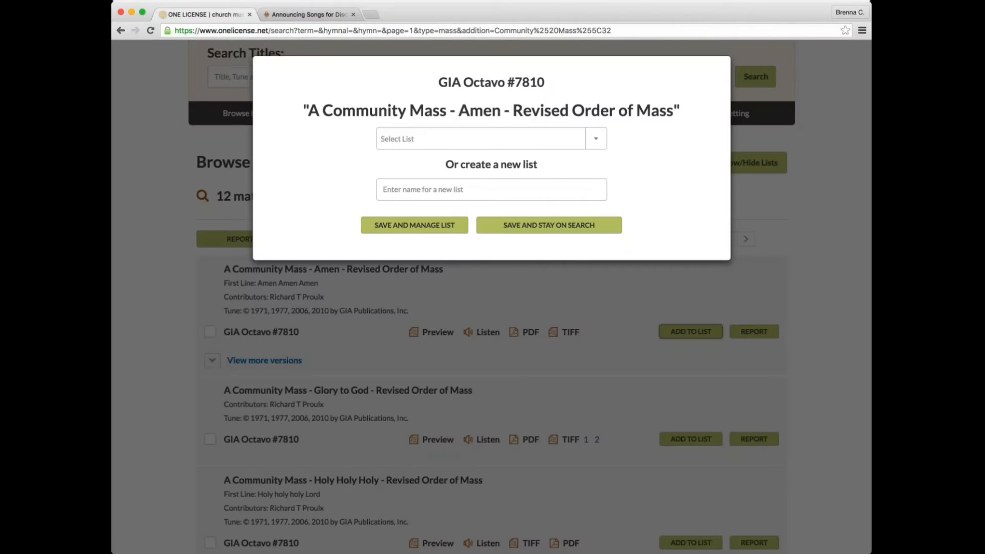
click(603, 138)
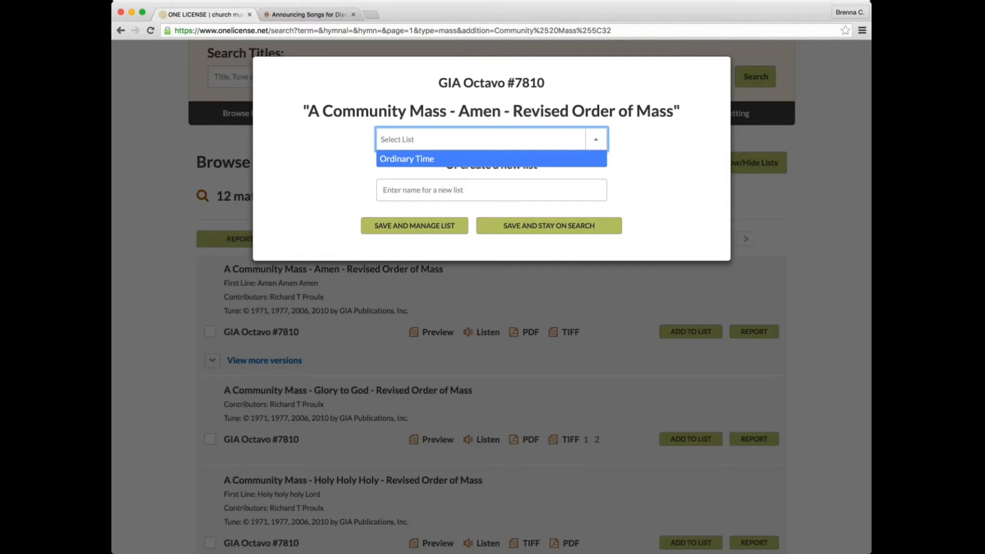
click(445, 191)
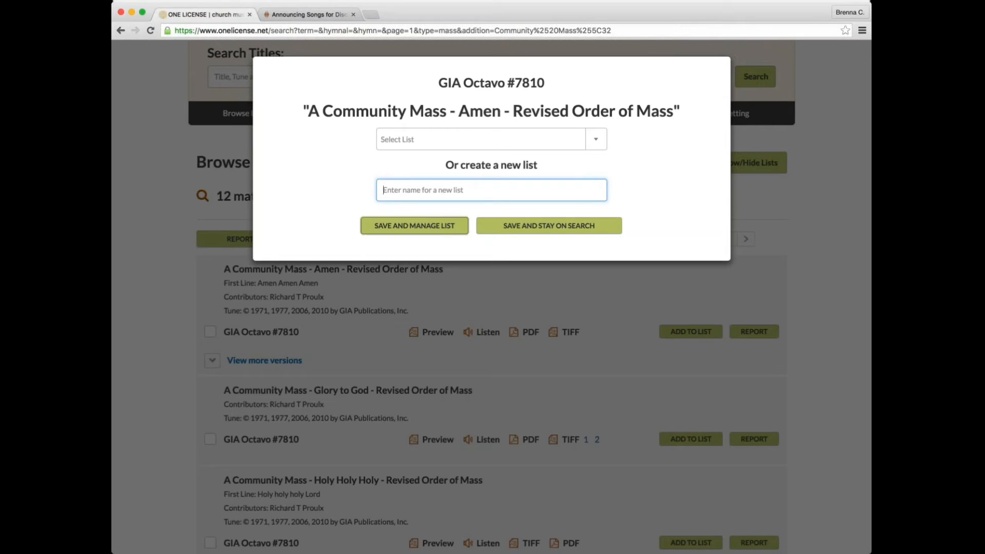
click(410, 230)
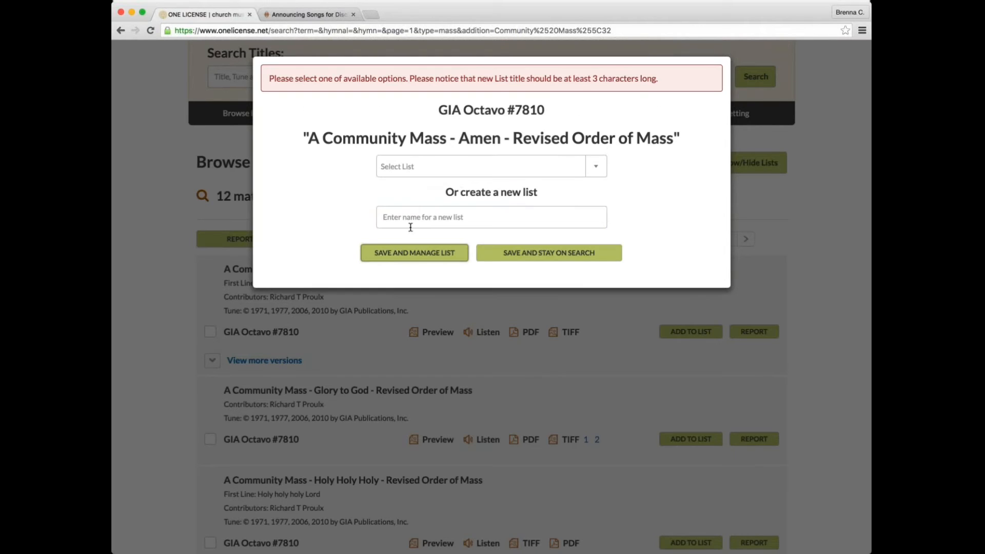
click(451, 166)
click(406, 186)
Step: Save the title to the Ordinary Time list, then tick All Are Welcome and the Community Mass Amen
click(433, 250)
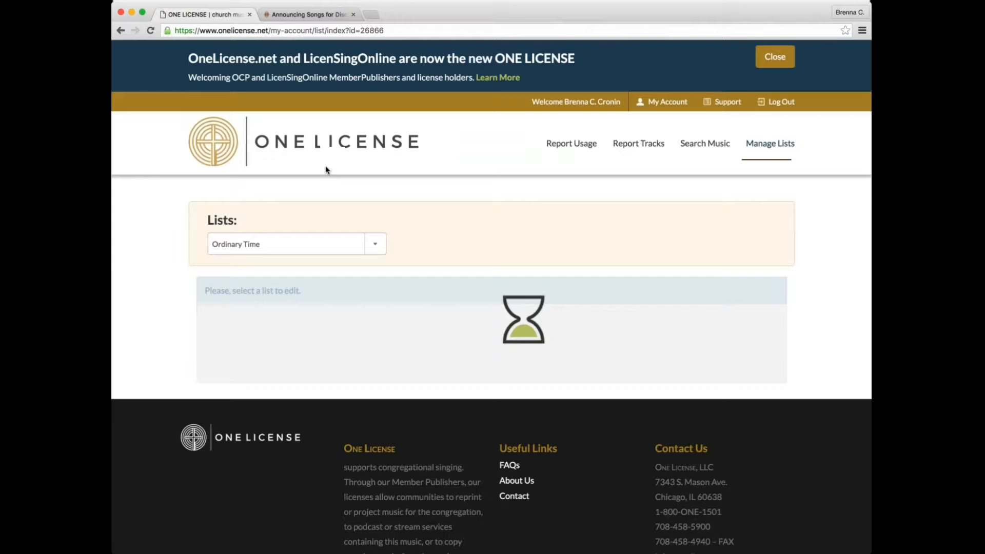
scroll(149, 219, down, 3)
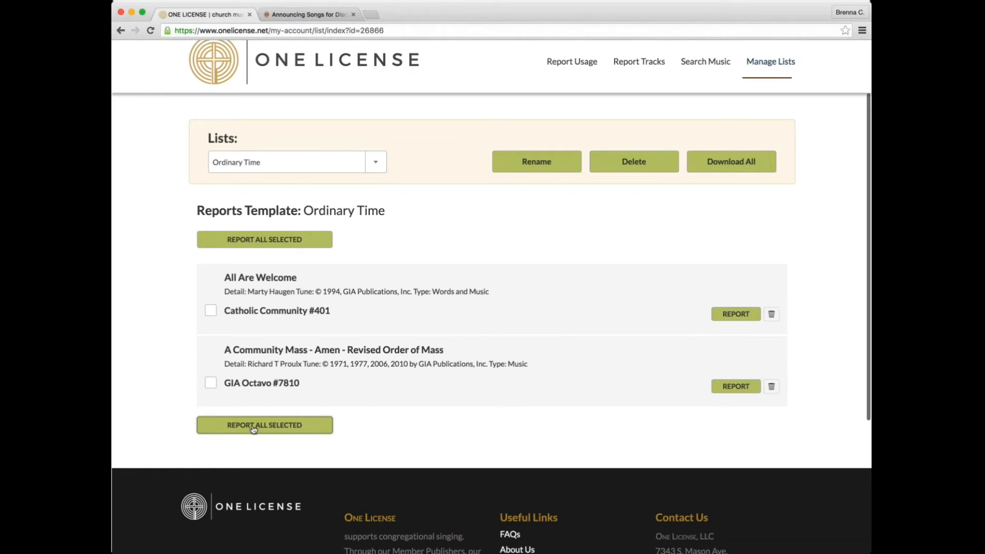
click(210, 310)
click(210, 382)
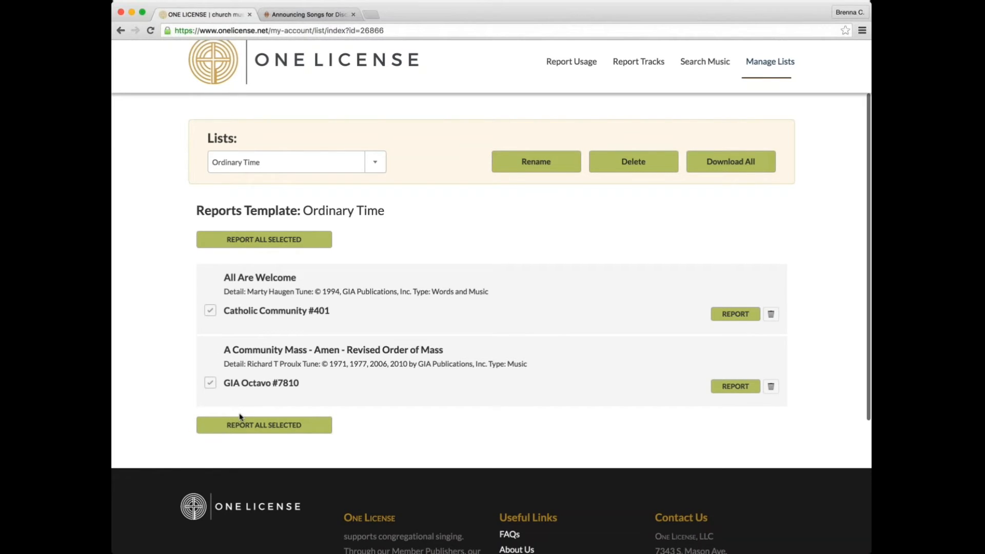
Step: Preview All Are Welcome's report details without saving, then go back to the Community Mass search results
click(736, 314)
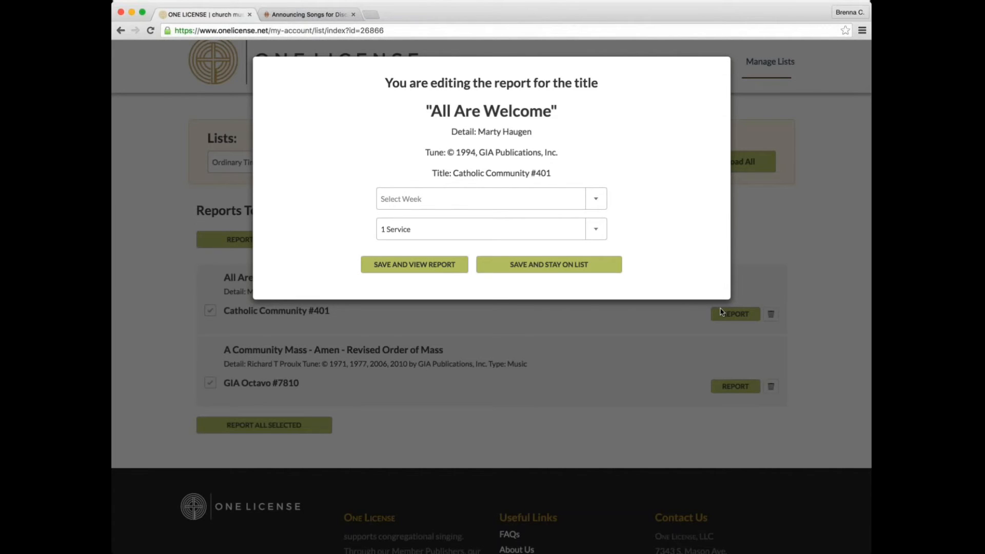
click(544, 314)
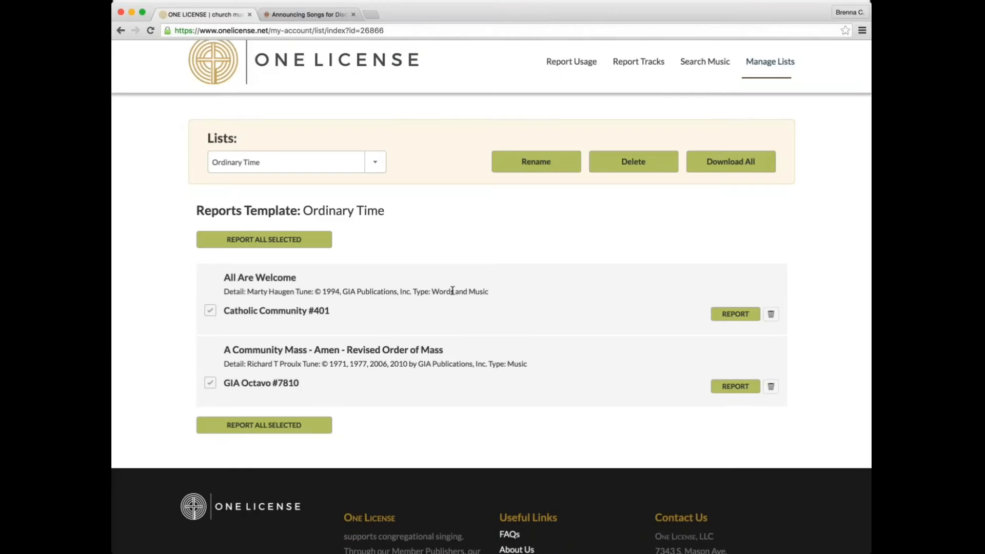
click(121, 31)
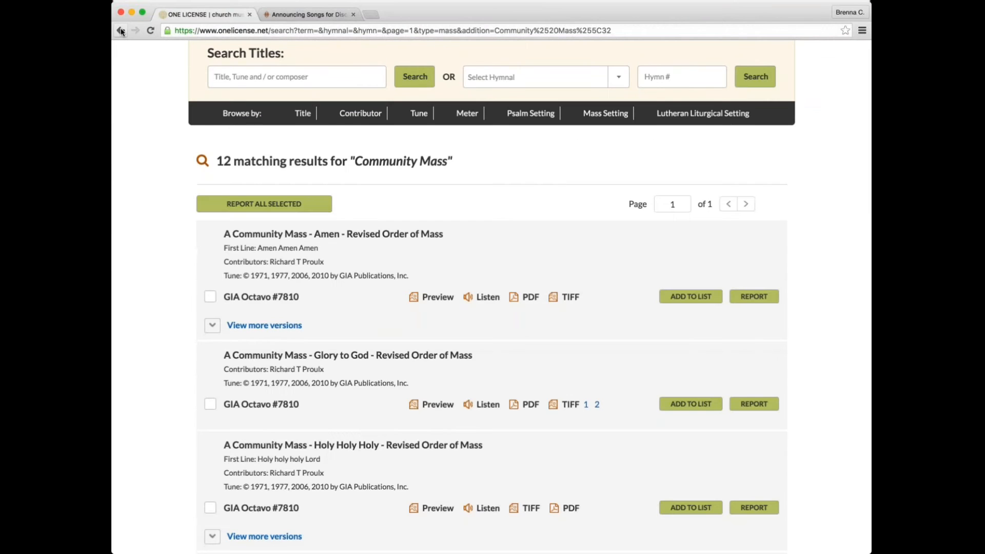
Step: Report the Amen's GIA Octavo #7810 and Gather Third Edition #372 editions together for Week 01, and view the report
click(284, 326)
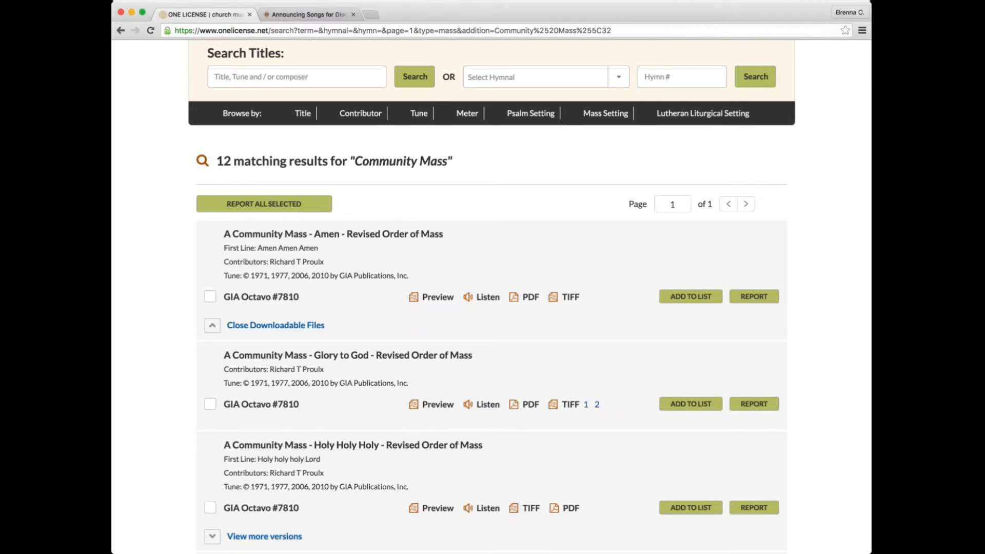
scroll(179, 310, down, 3)
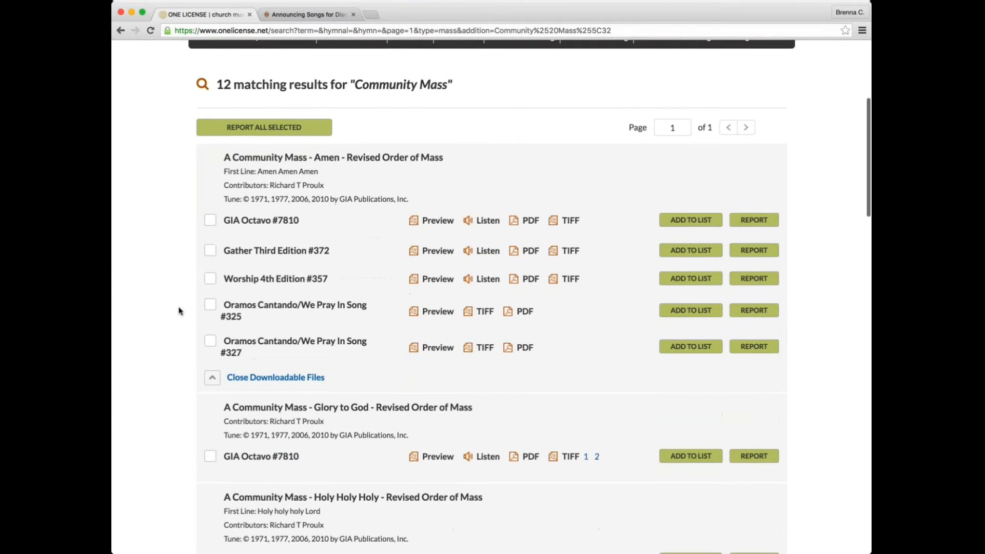
click(210, 220)
click(210, 249)
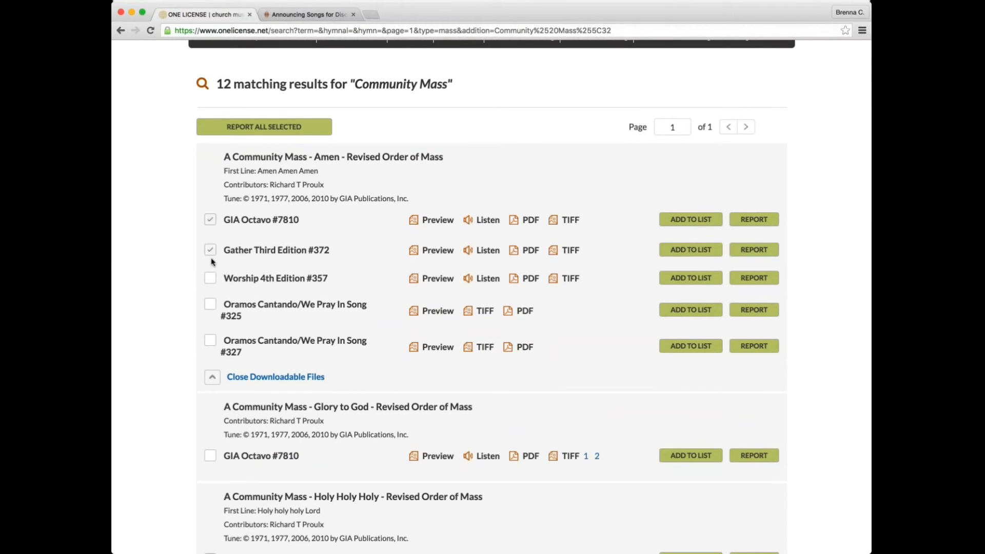
click(263, 127)
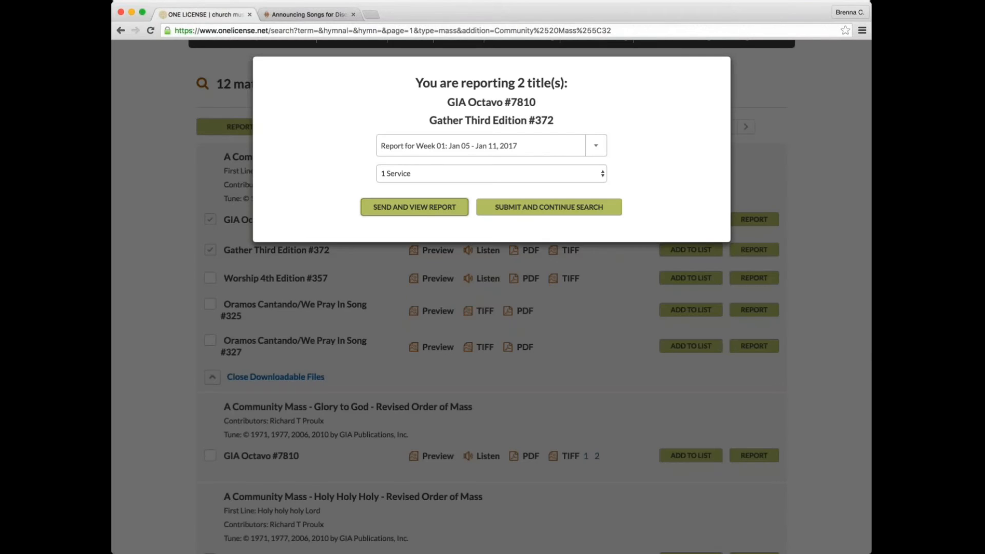
click(425, 207)
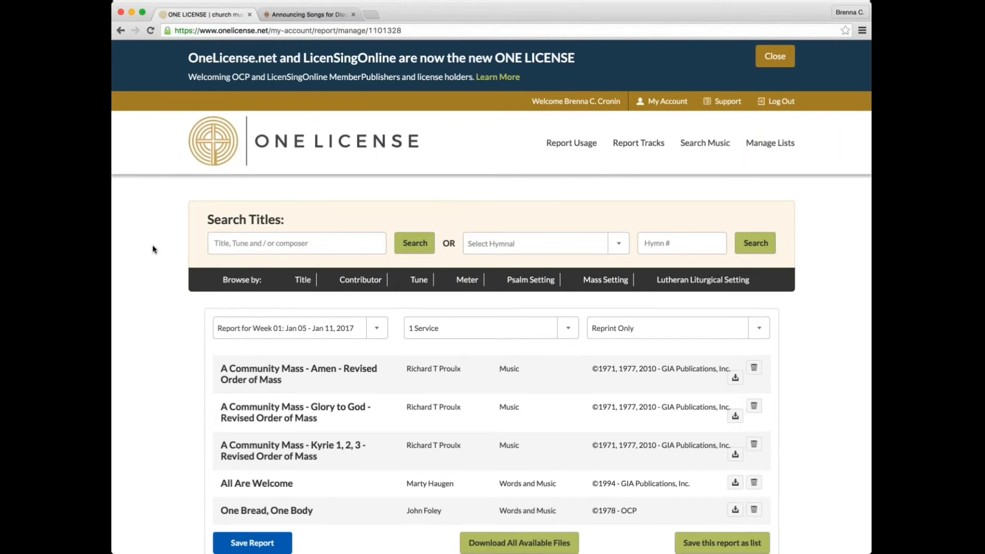
Step: Download all available files for the five Week 01 titles as a zip archive
scroll(152, 244, down, 3)
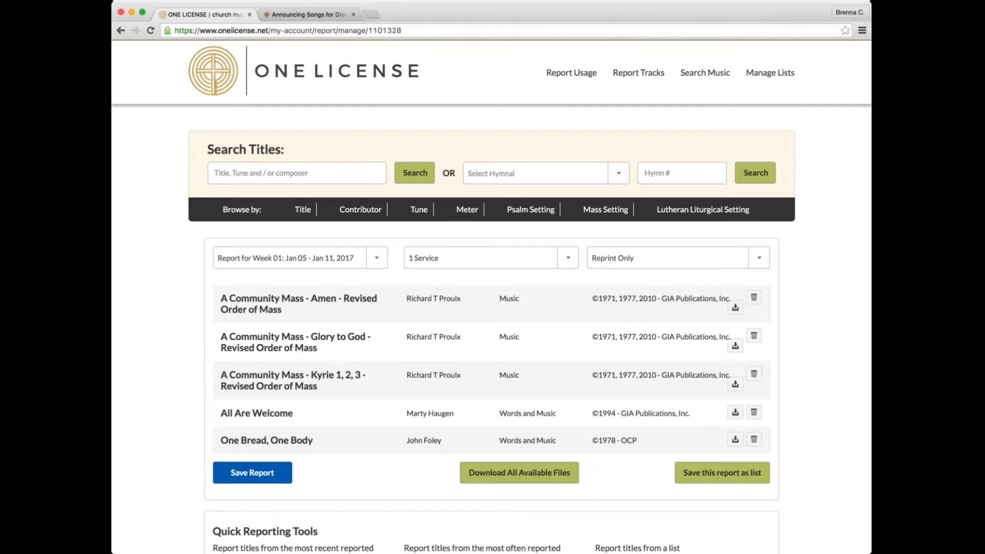
click(523, 478)
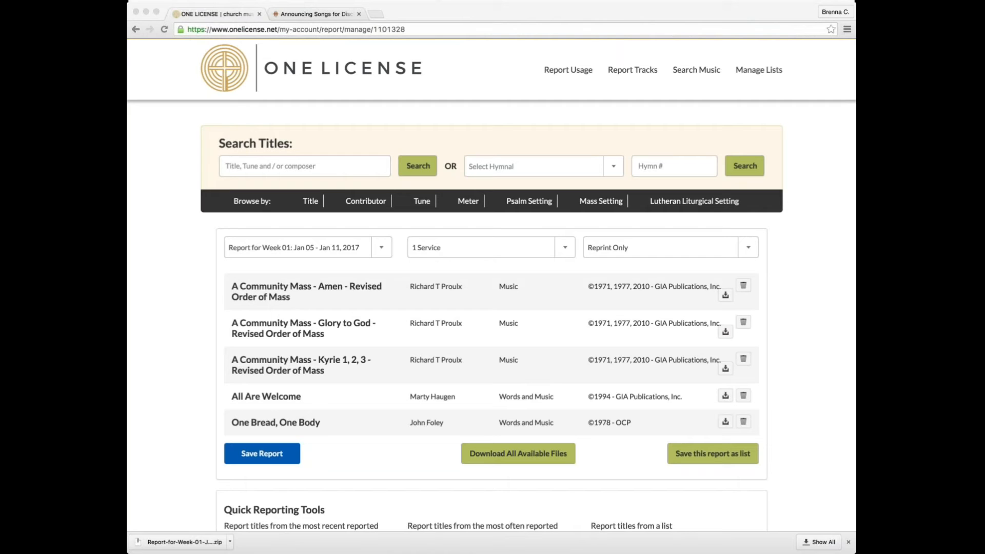
scroll(167, 255, down, 5)
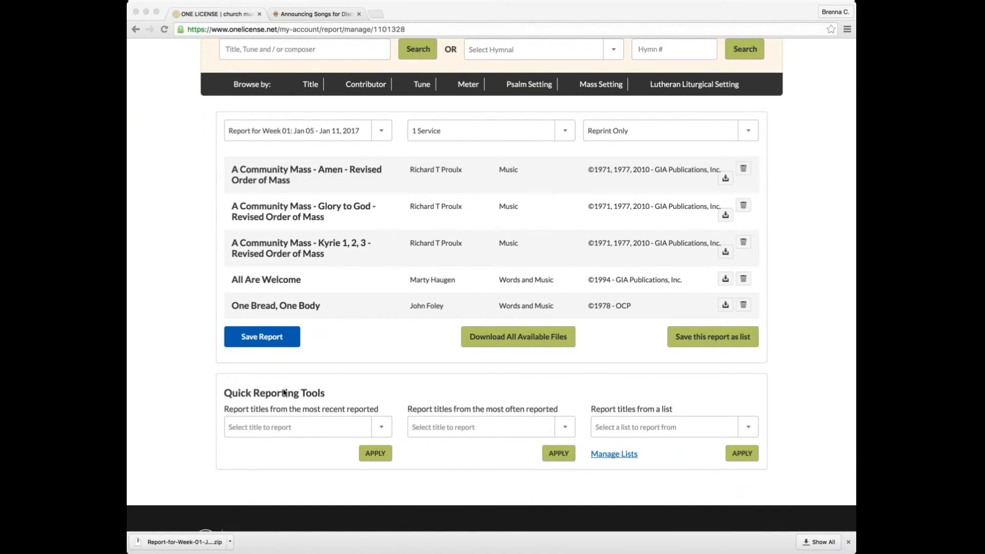
click(381, 428)
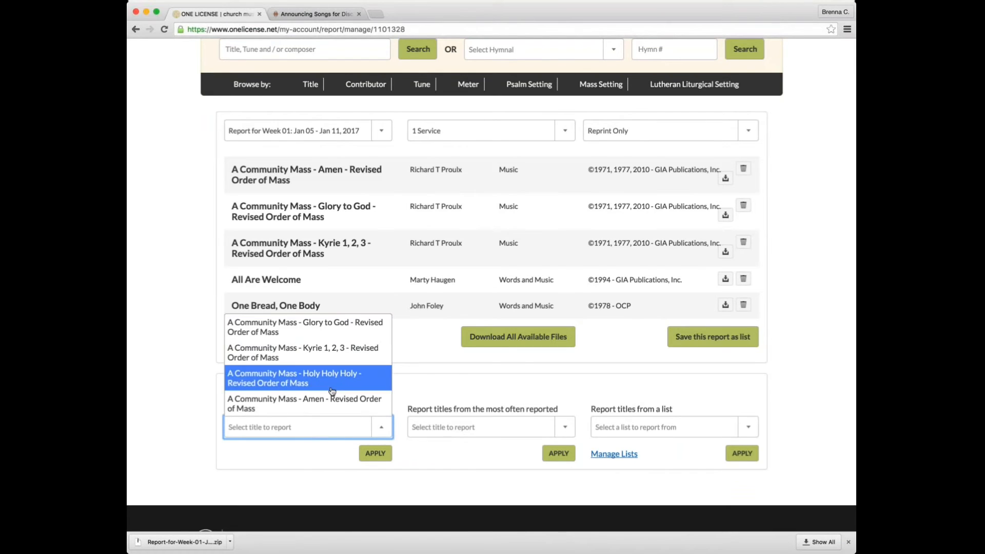
scroll(331, 391, down, 5)
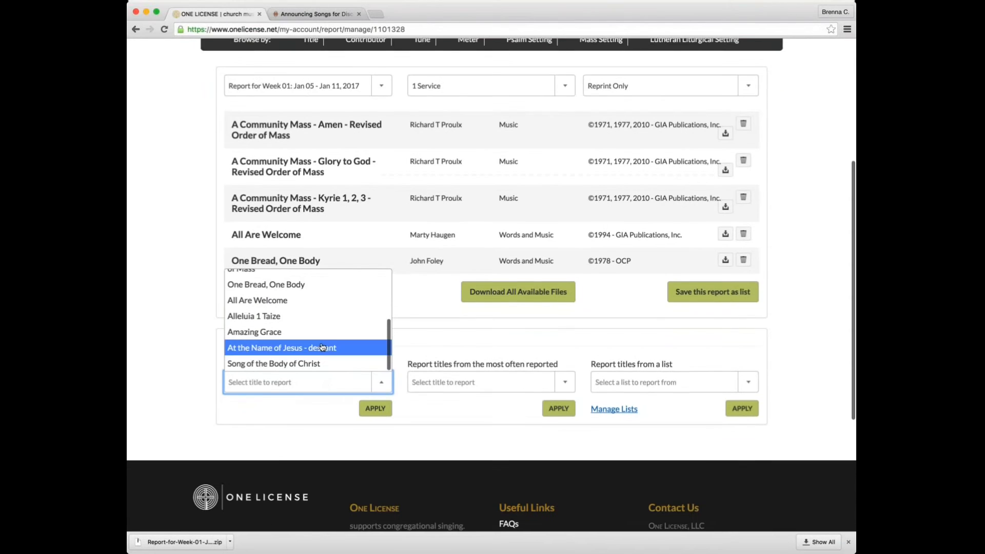
click(565, 386)
click(732, 384)
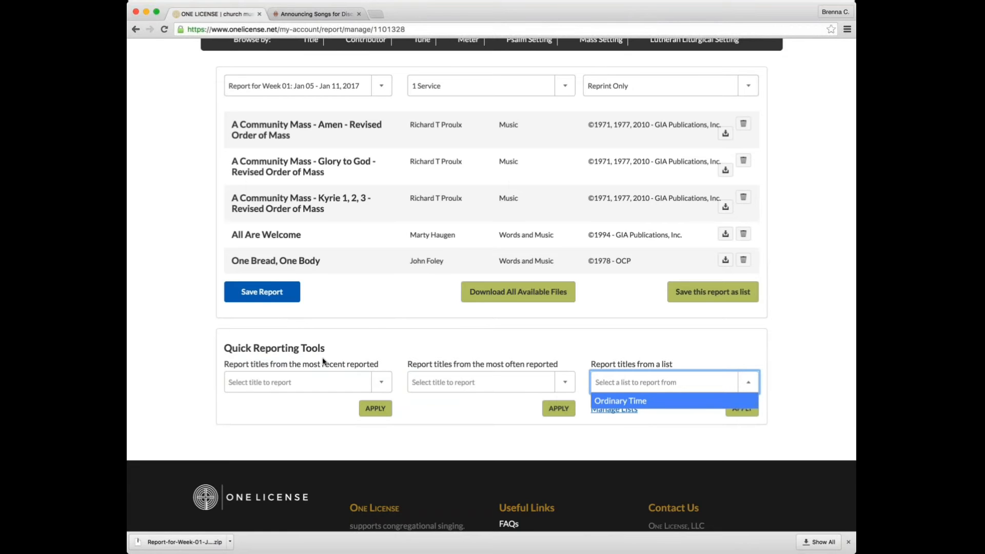
click(712, 354)
scroll(798, 354, up, 2)
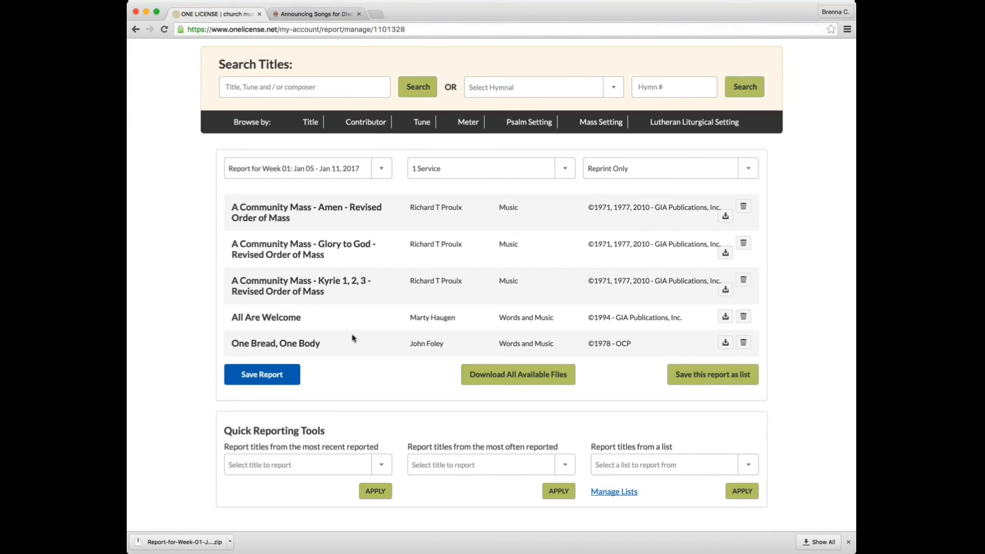
Step: Scroll back up as the demo ends on the Frequently Asked Questions slide
scroll(355, 157, up, 2)
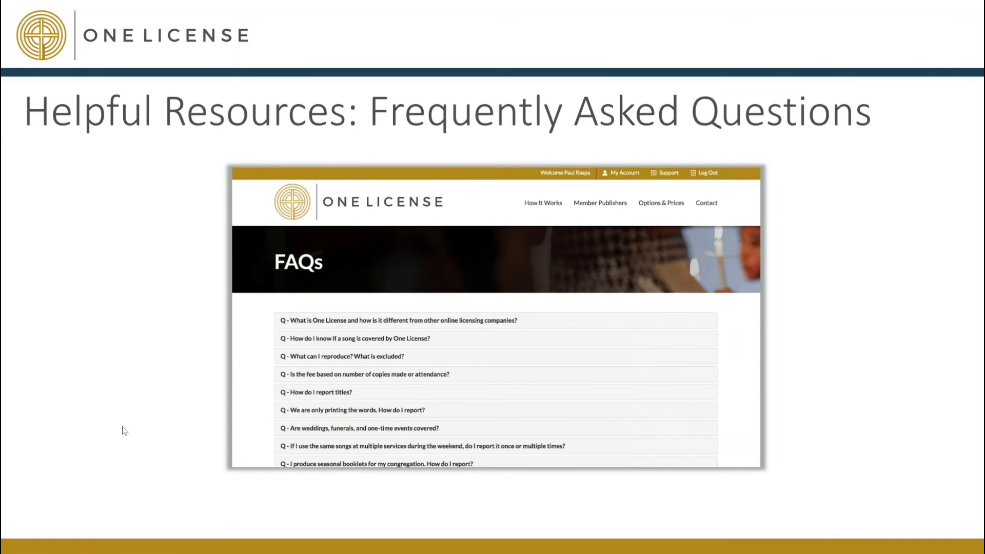
Step: Advance to the Welcome Packet slide, revealing the License Terms of Agreement and Helpful Instructions pages
key(Right)
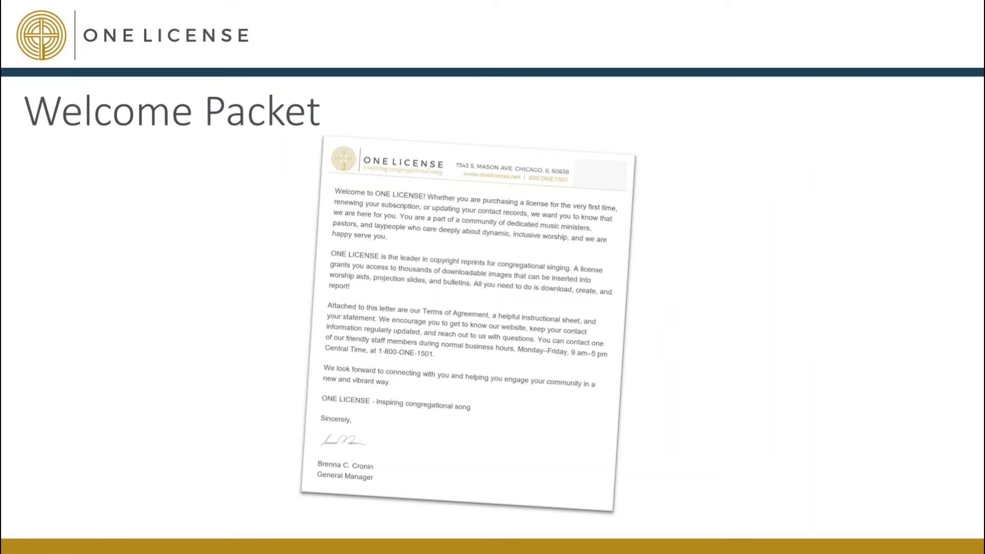
key(Right)
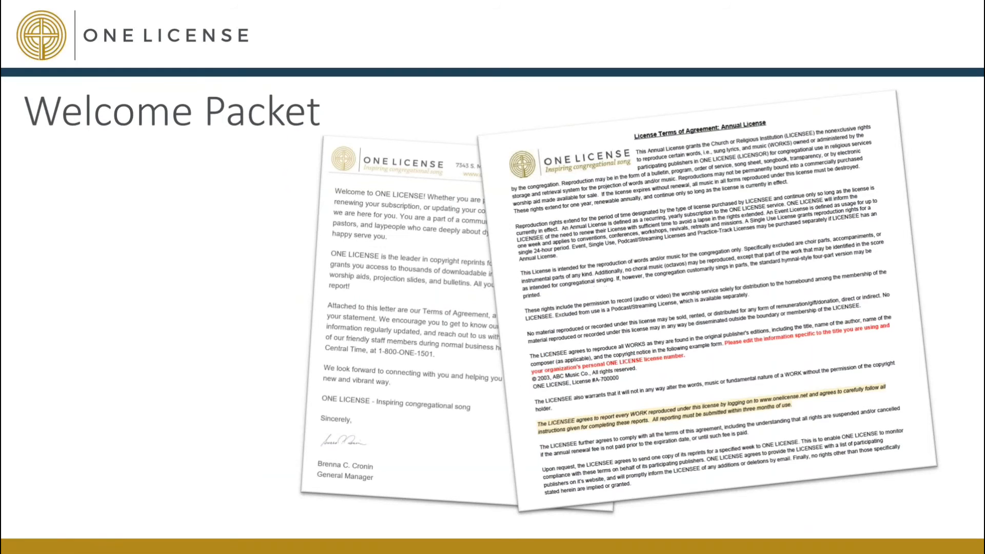
key(Right)
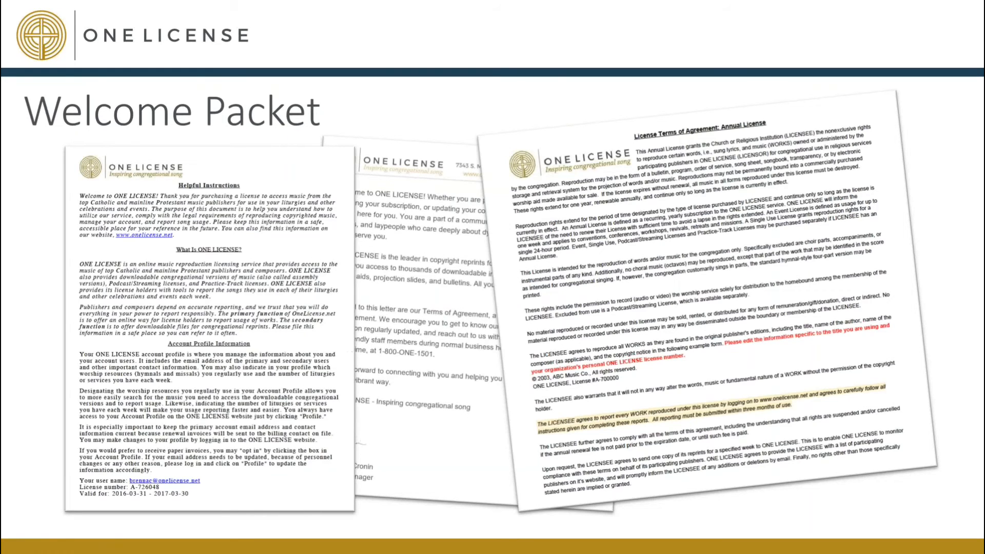
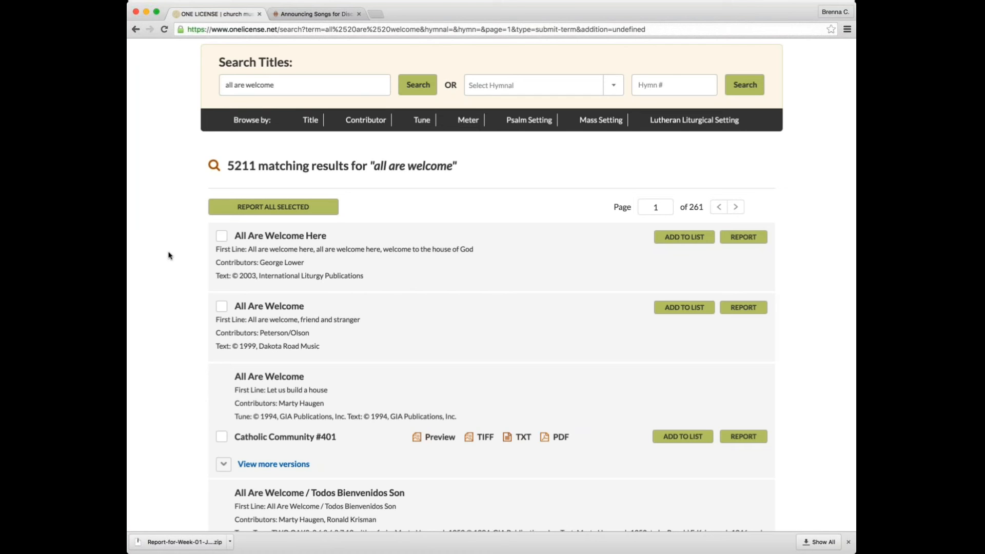
Step: Review the 'all are welcome' results, then add 'haugen' to the title search for 5907 matches
scroll(169, 256, down, 1)
scroll(168, 255, down, 10)
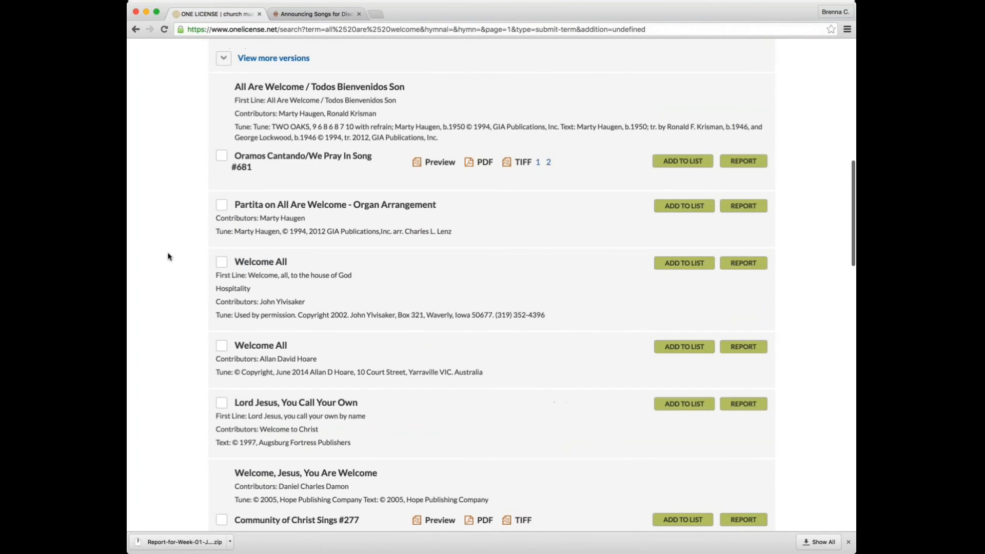
scroll(170, 312, down, 2)
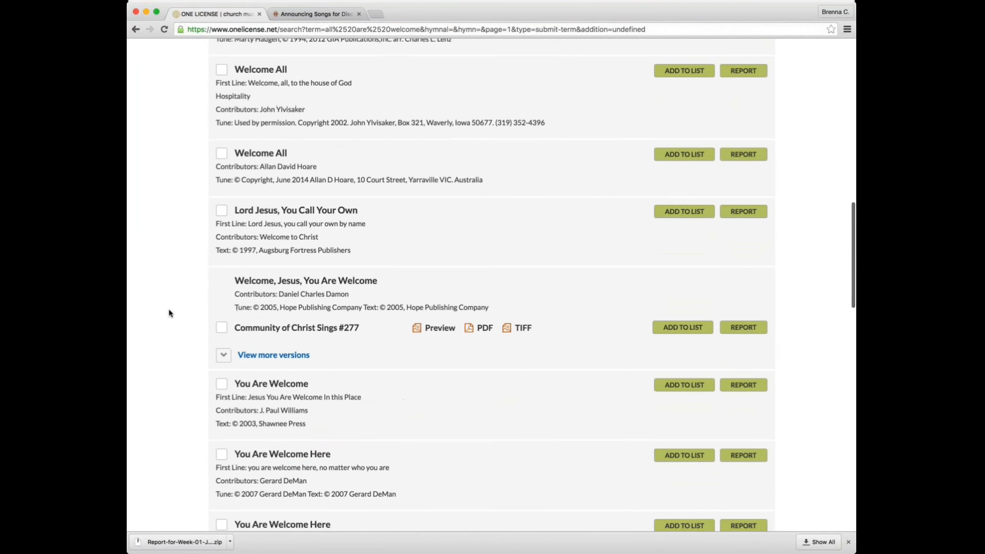
scroll(167, 296, up, 15)
text(haugen)
key(Return)
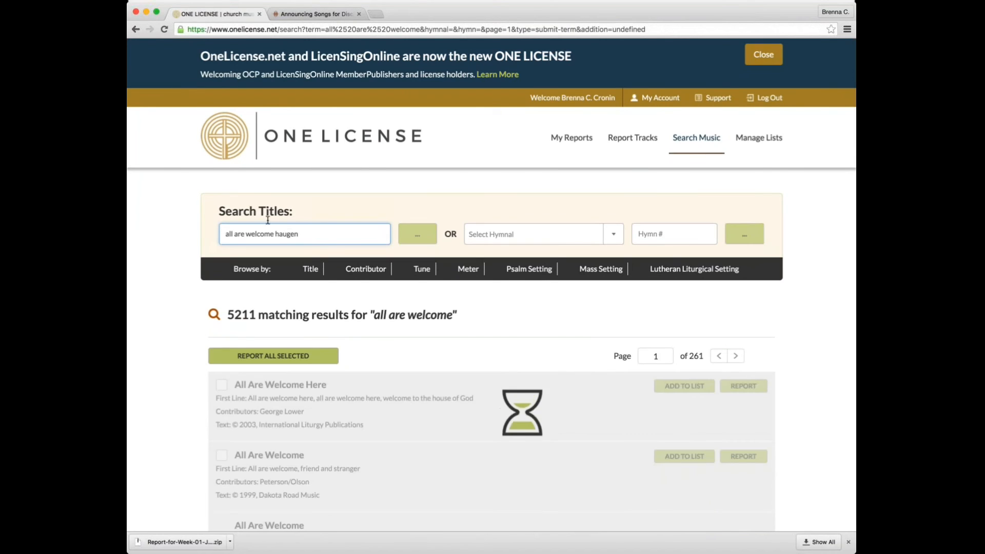
scroll(164, 225, down, 4)
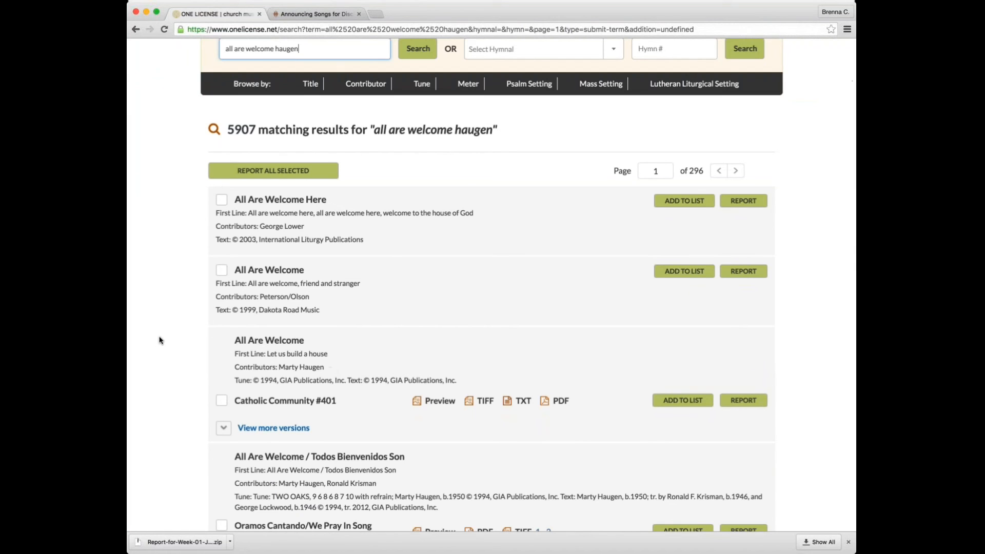
scroll(162, 336, up, 3)
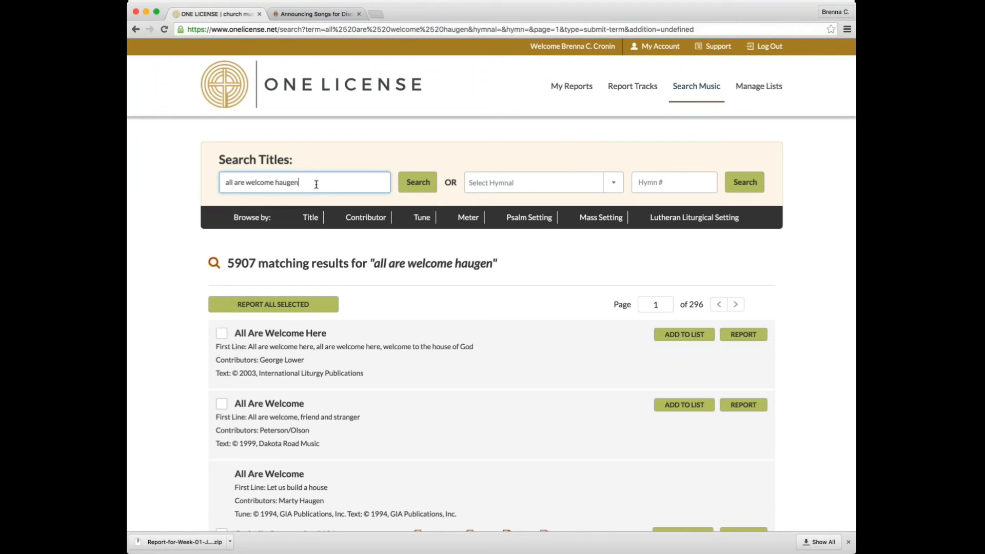
Step: Select Breaking Bread 2017 as the hymnal and place the cursor in the Hymn # field
click(582, 183)
key(Return)
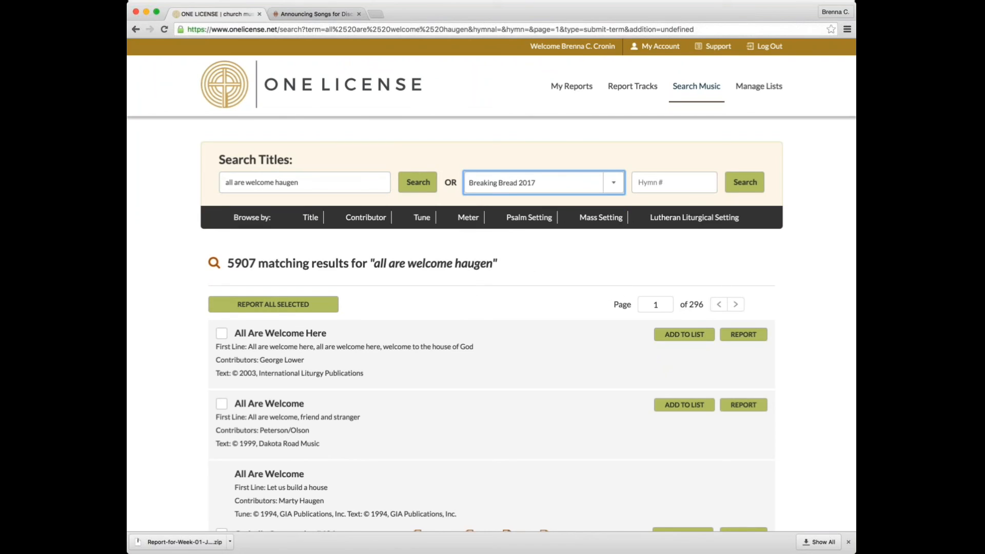
click(668, 181)
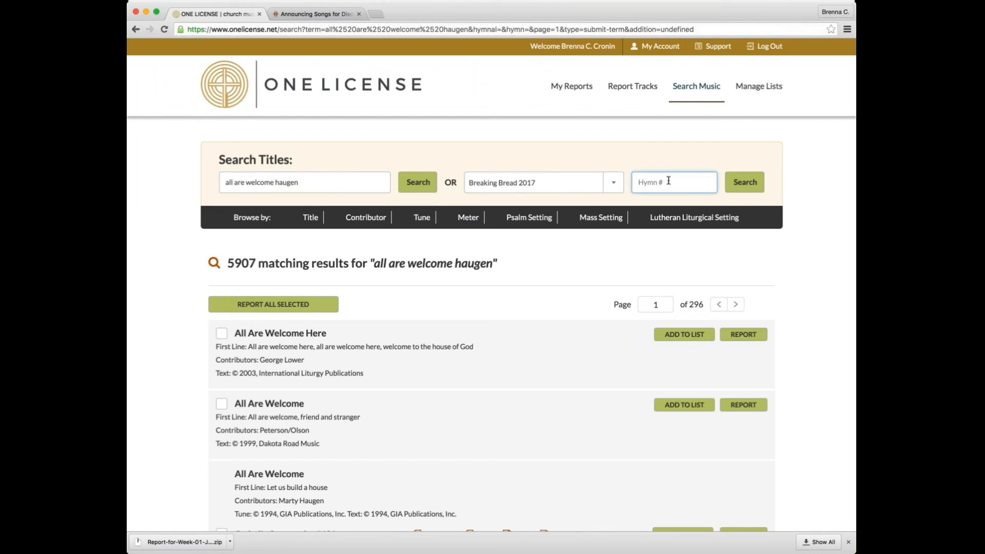